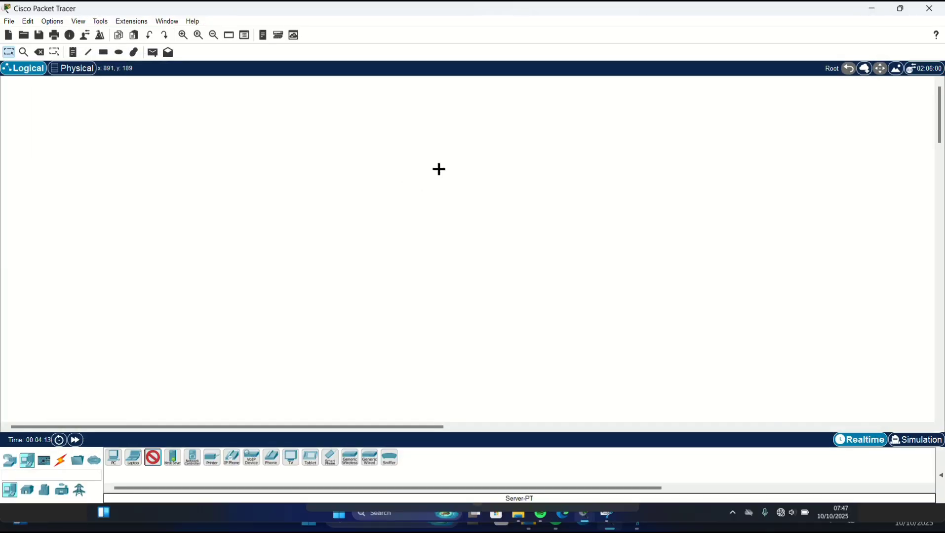
# - Place Server0, a Switch-PT (Switch1) below it and an AccessPoint-PT (Access Point1) to the left
pyautogui.click(418, 159)
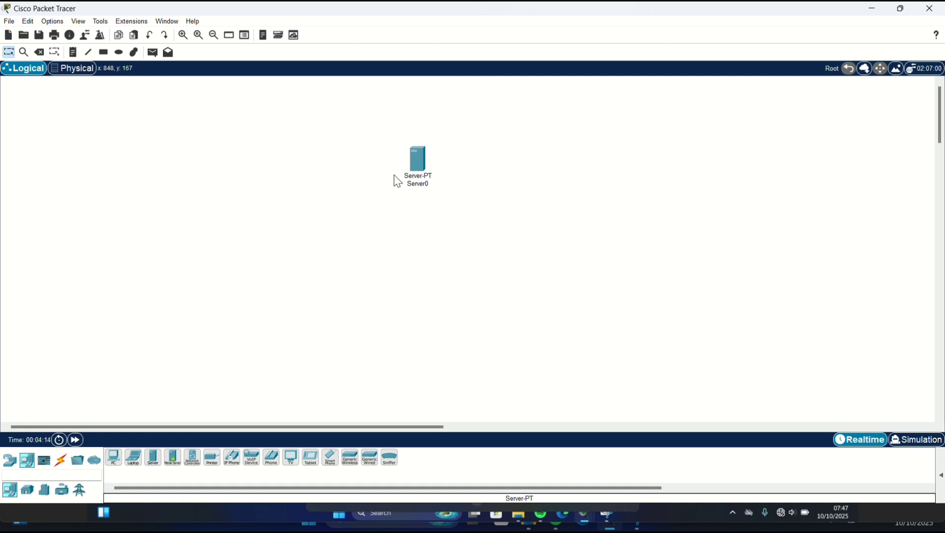
pyautogui.click(9, 460)
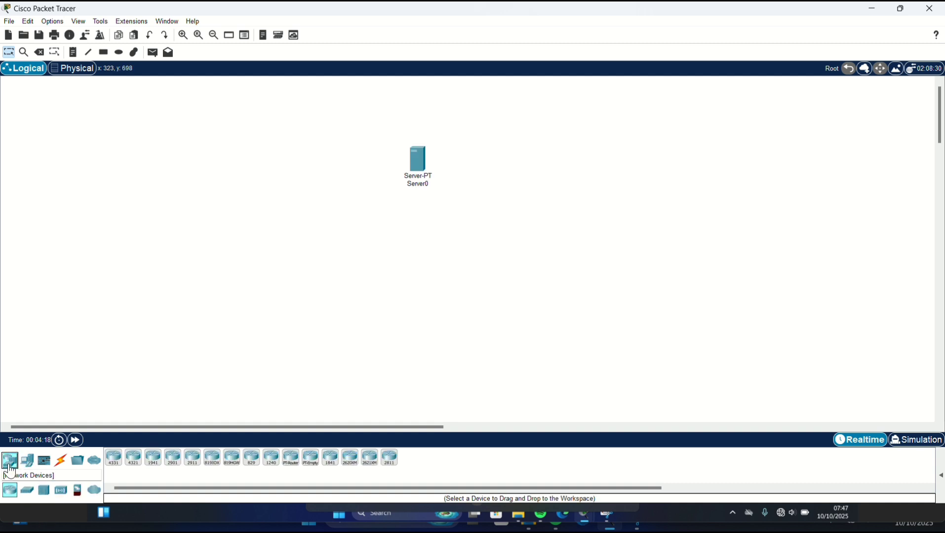
pyautogui.click(26, 490)
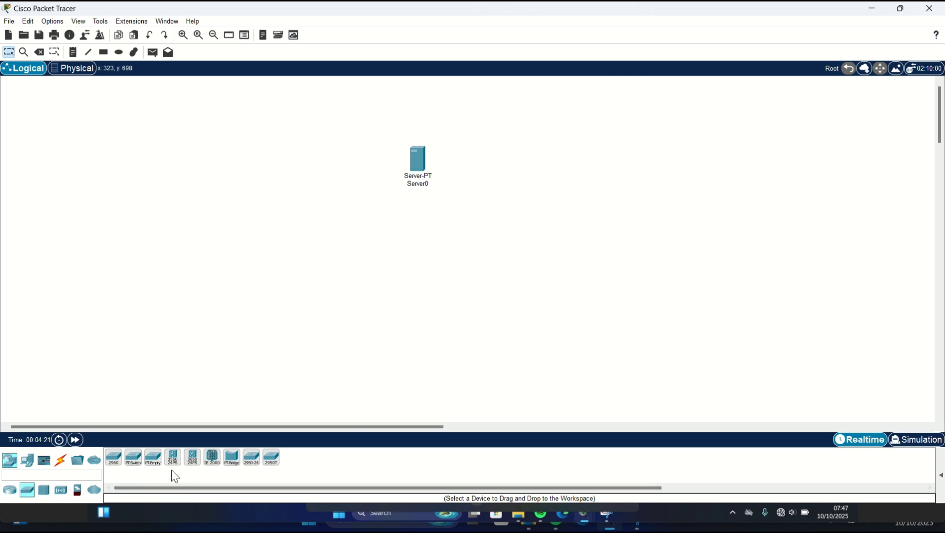
pyautogui.click(134, 458)
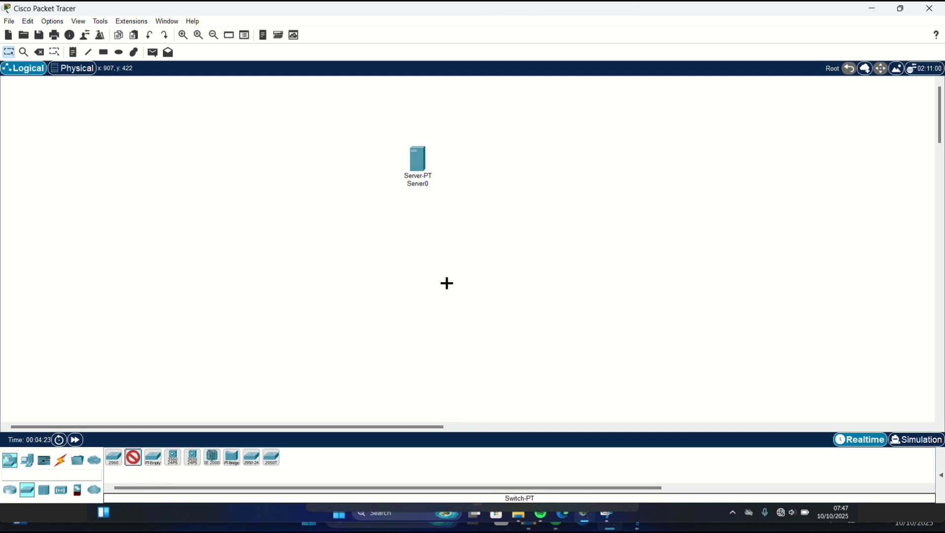
pyautogui.click(423, 261)
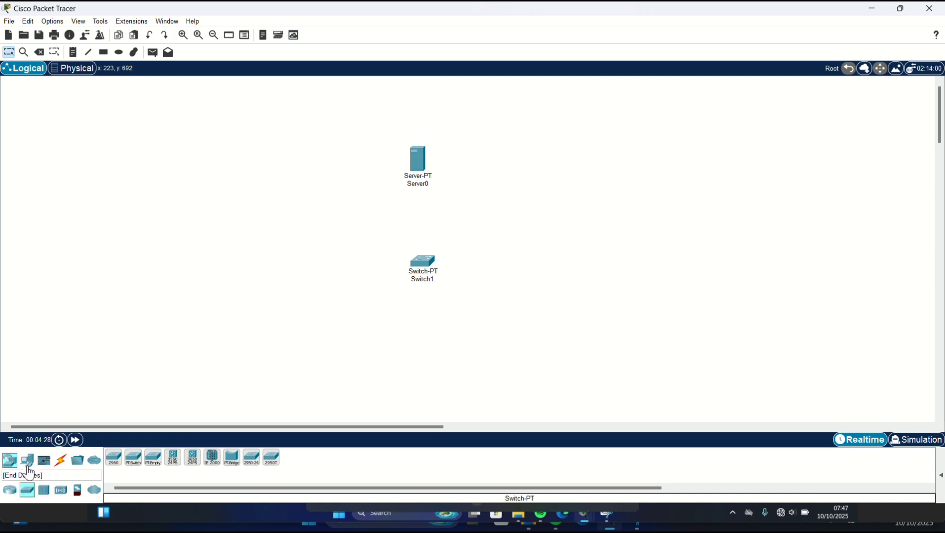
pyautogui.click(61, 491)
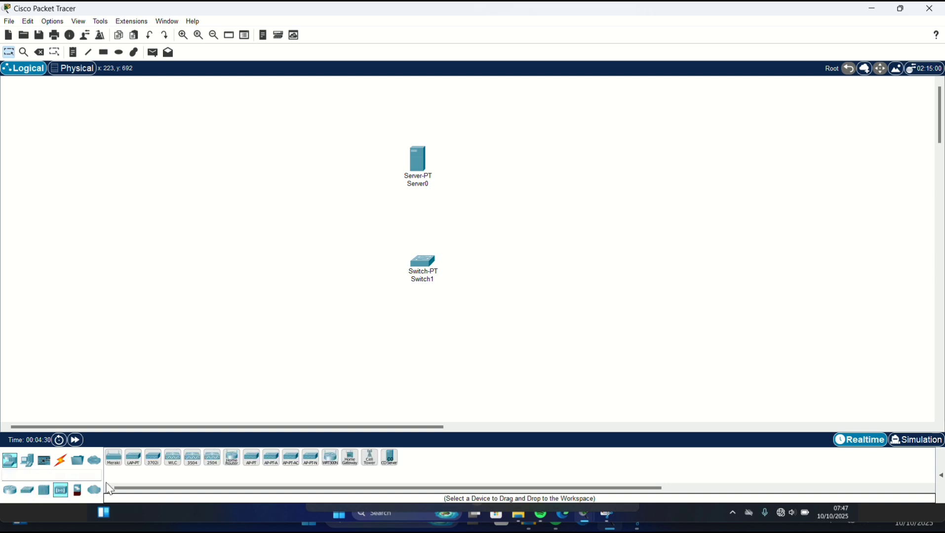
pyautogui.click(251, 460)
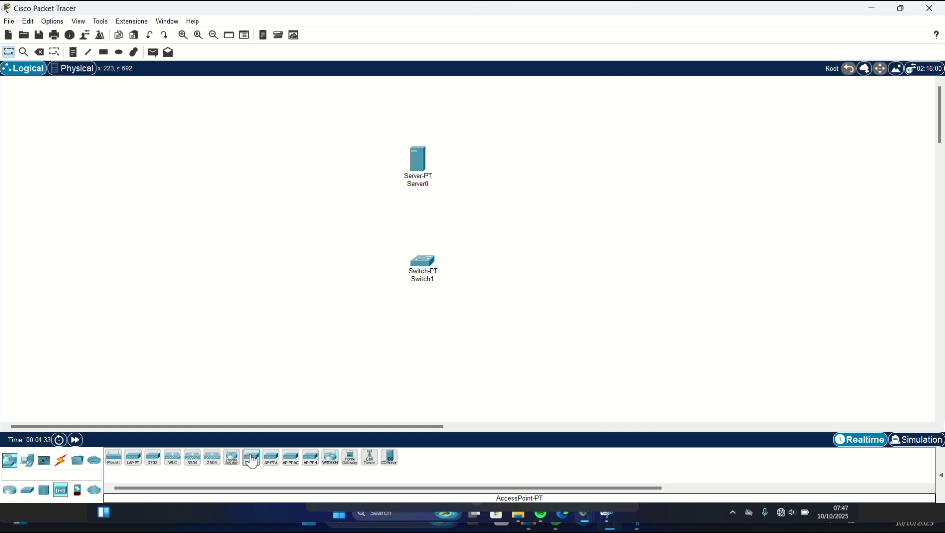
pyautogui.click(261, 272)
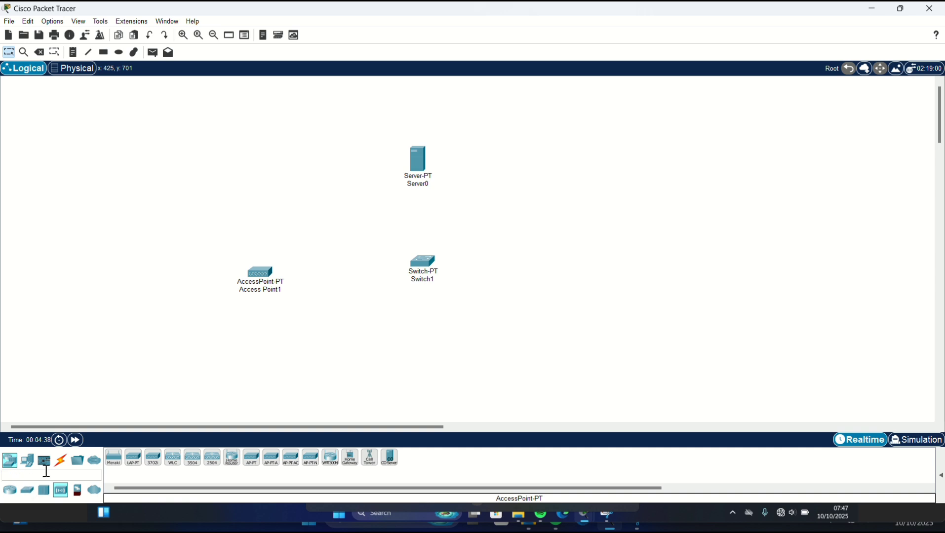
# - Add three generic PC-PT computers, PC3, PC4 and PC5, in a row below
pyautogui.click(27, 460)
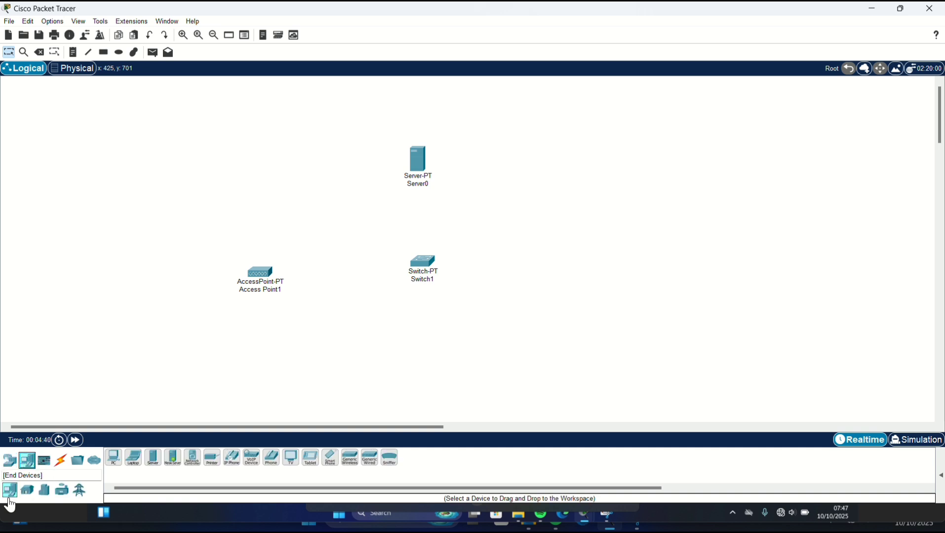
pyautogui.click(118, 463)
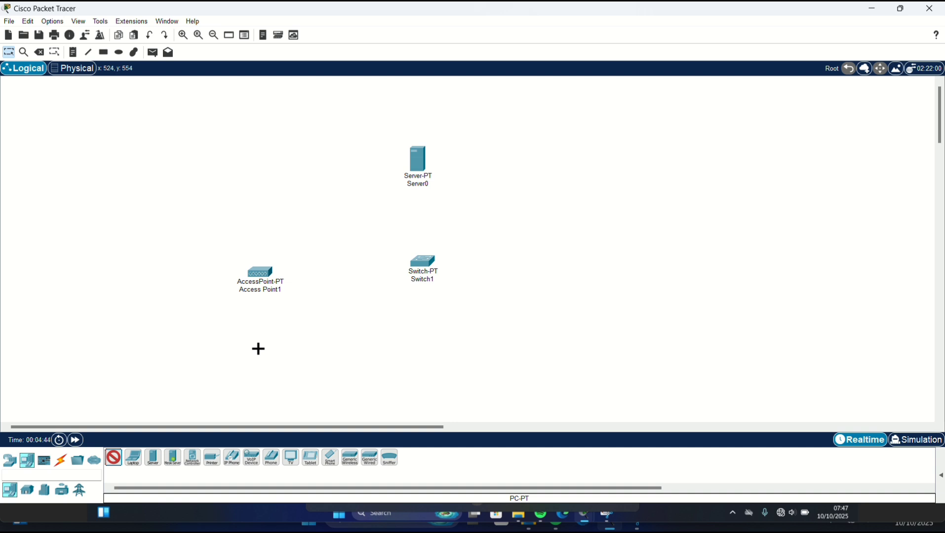
pyautogui.click(259, 348)
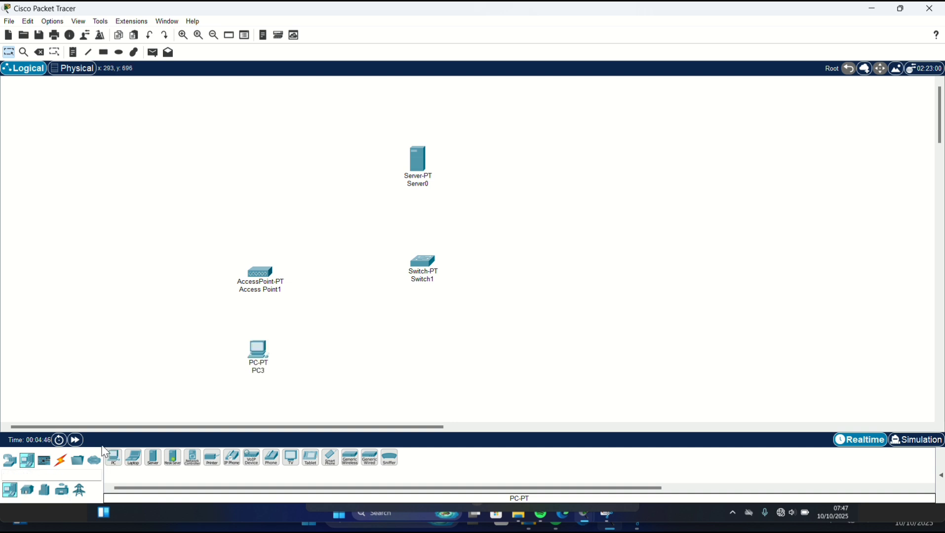
pyautogui.click(113, 463)
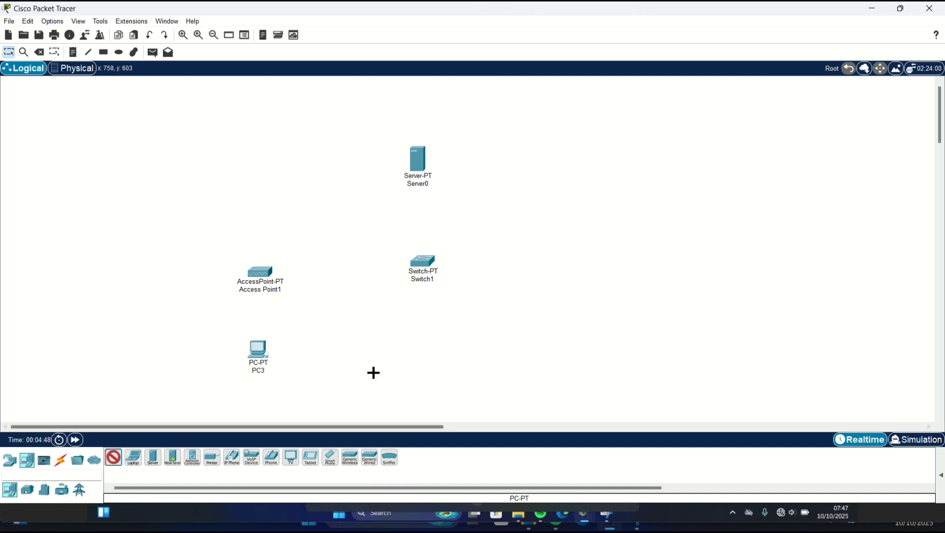
pyautogui.click(381, 344)
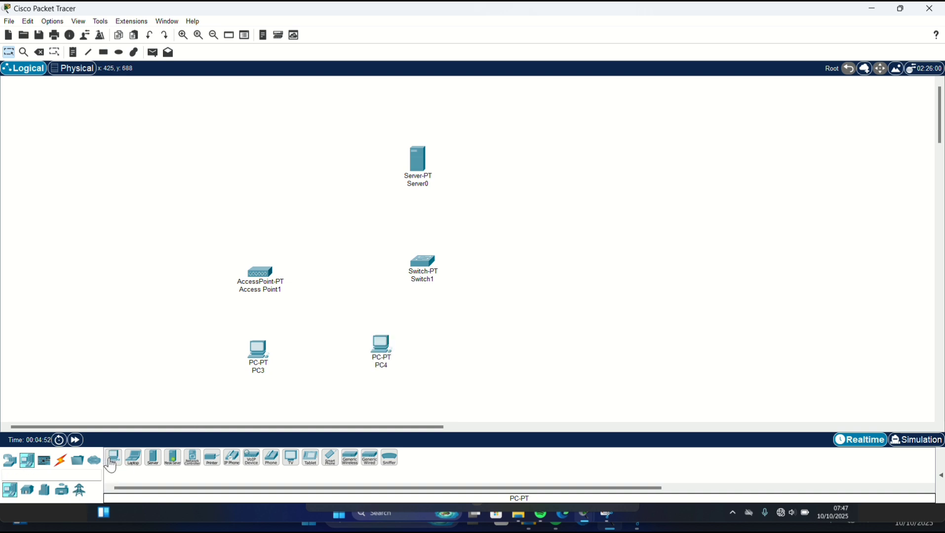
pyautogui.click(113, 459)
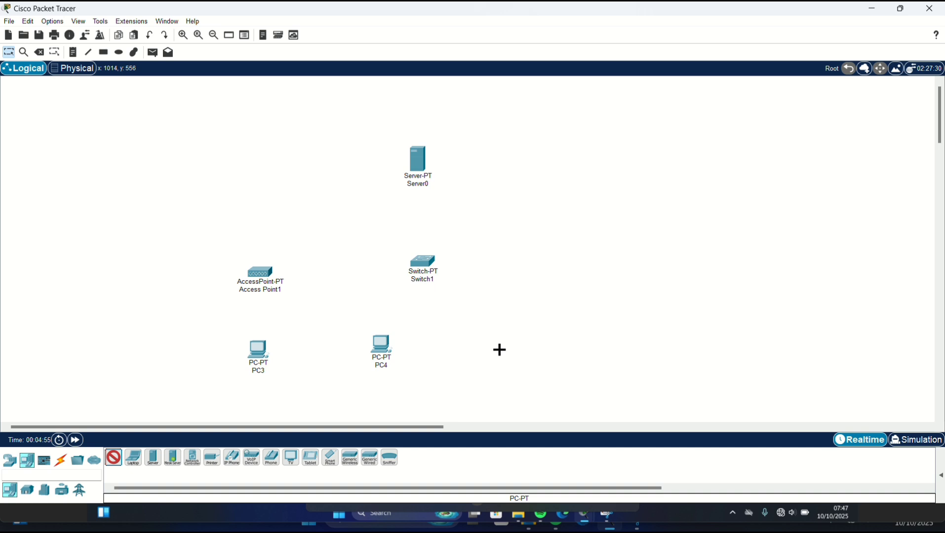
pyautogui.click(500, 349)
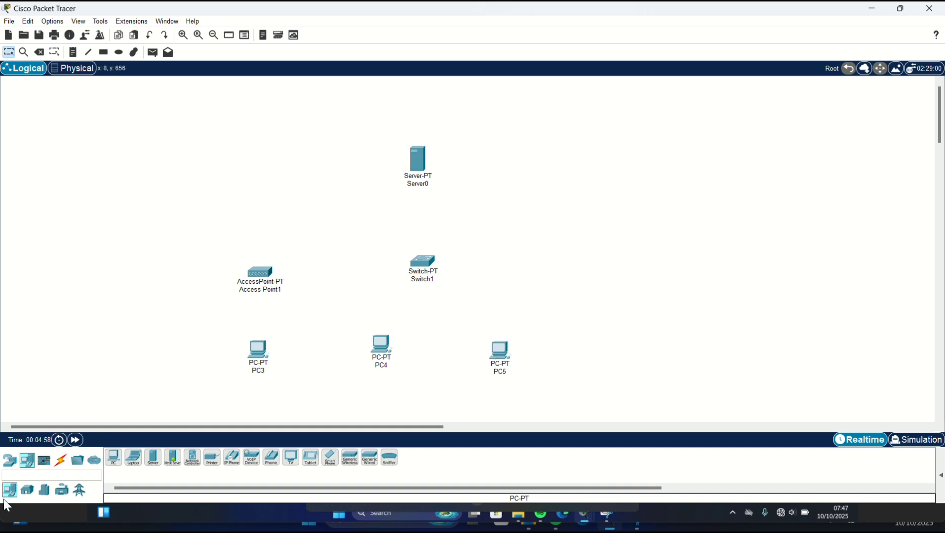
# - Cable Server0 (Fa0 to Fa0/1) and PC4 to Switch1 with copper straight-through cables
pyautogui.click(61, 464)
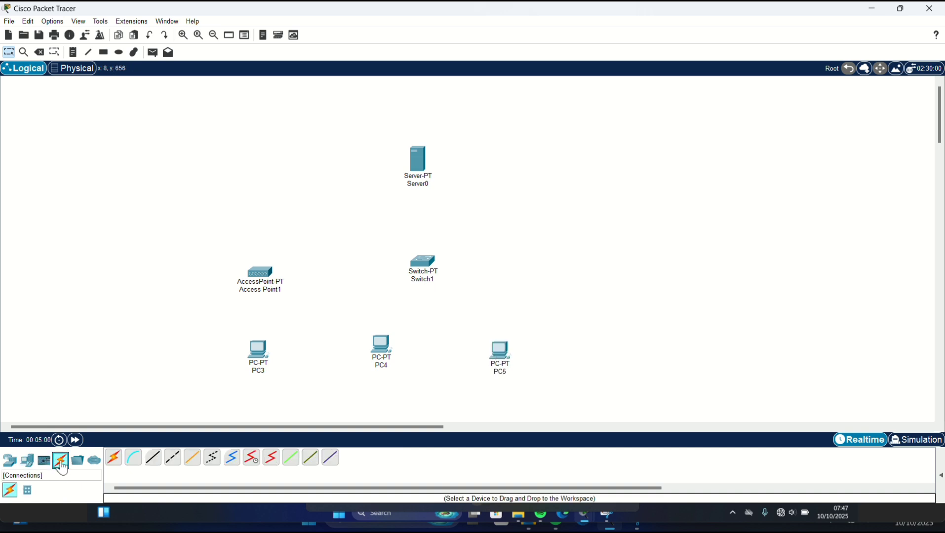
pyautogui.click(154, 457)
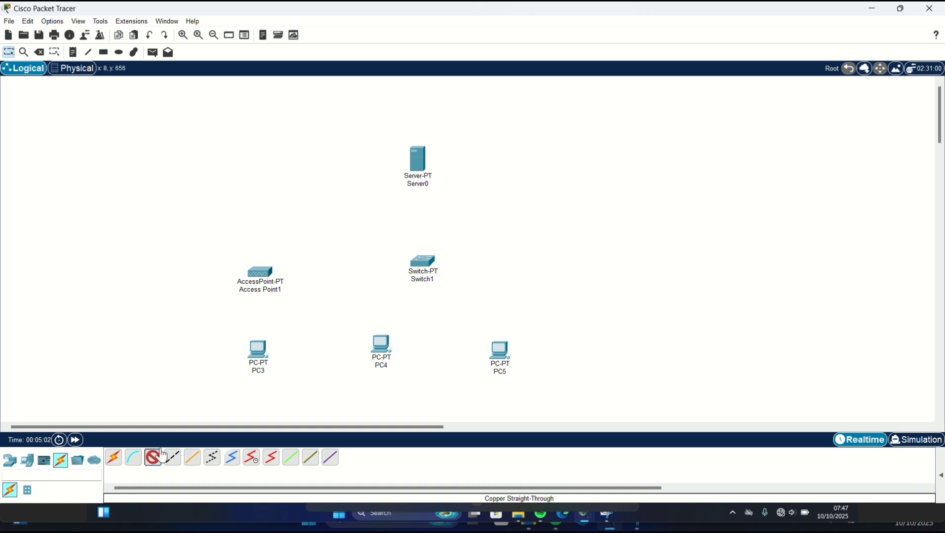
pyautogui.click(419, 165)
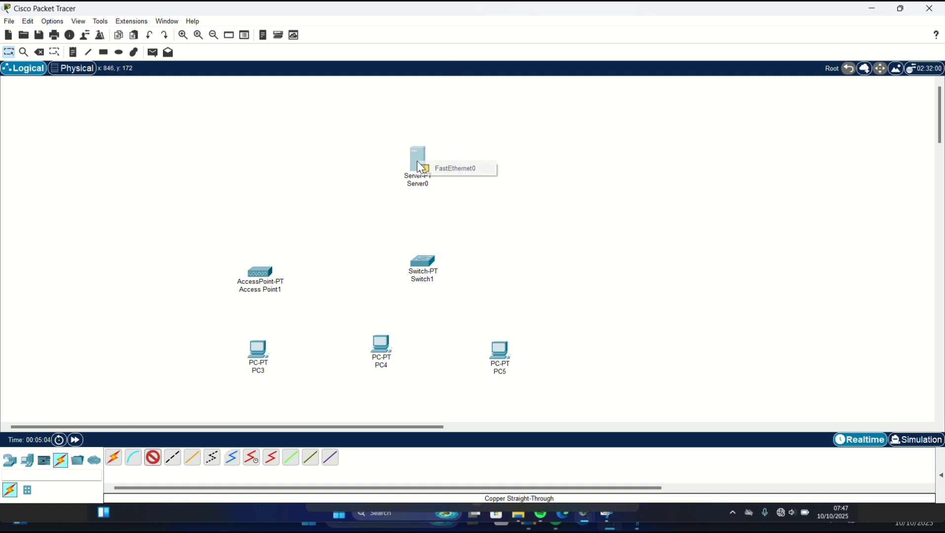
pyautogui.click(450, 168)
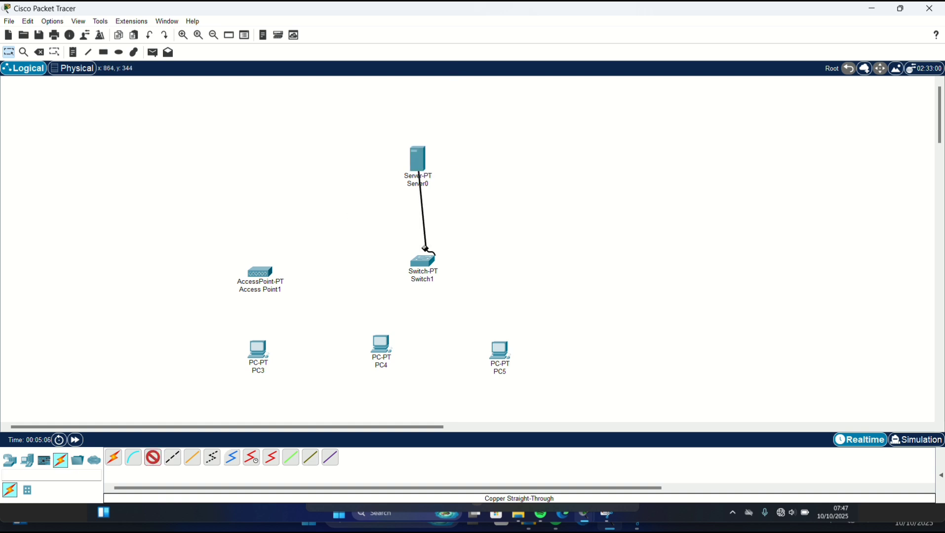
pyautogui.click(432, 269)
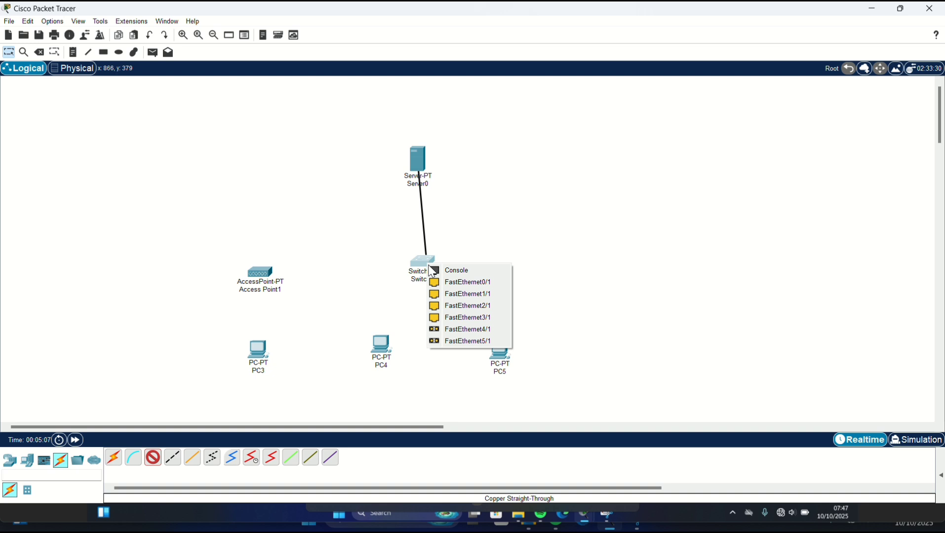
pyautogui.click(449, 282)
pyautogui.click(151, 459)
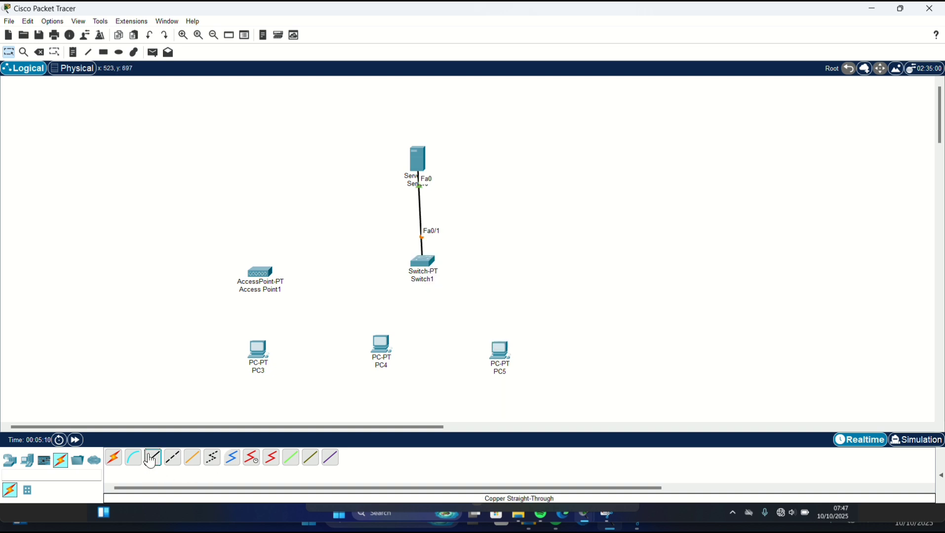
pyautogui.click(419, 261)
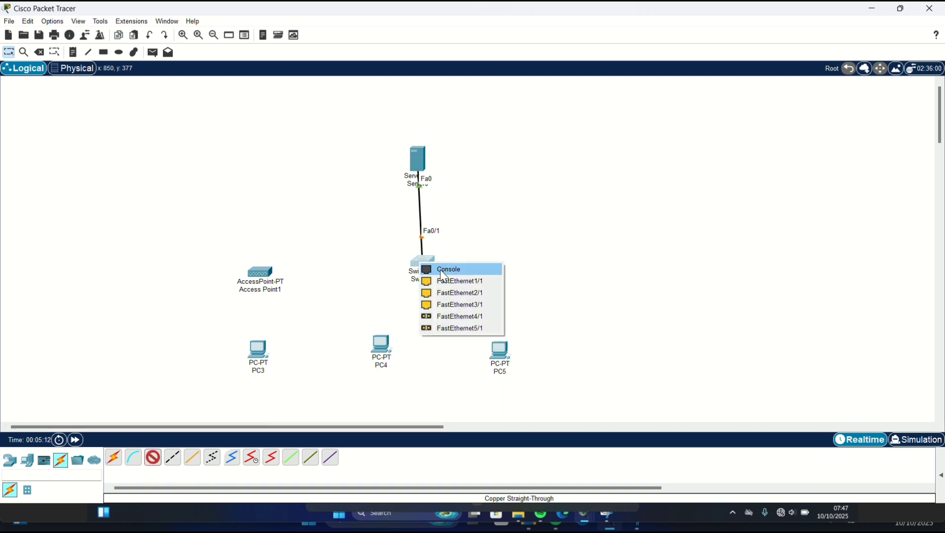
pyautogui.click(441, 282)
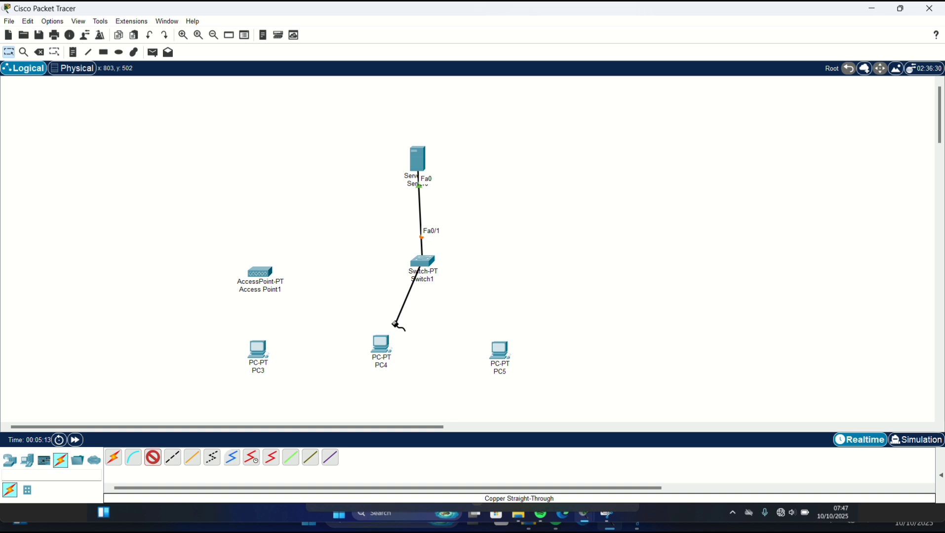
pyautogui.click(378, 349)
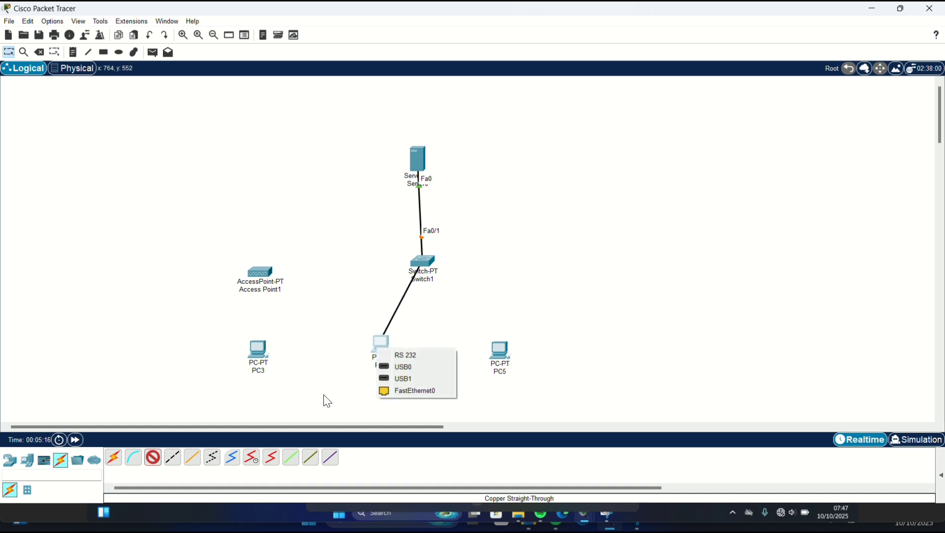
pyautogui.click(397, 391)
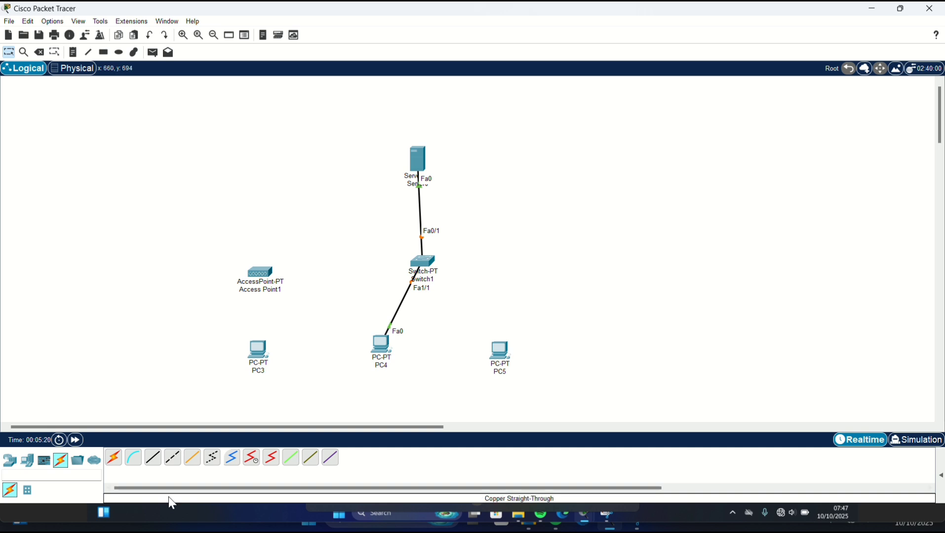
# - Link Switch1 Fa2/1 to PC5 Fa0 and Switch1 Fa3/1 to Access Point1 Port 0
pyautogui.click(152, 460)
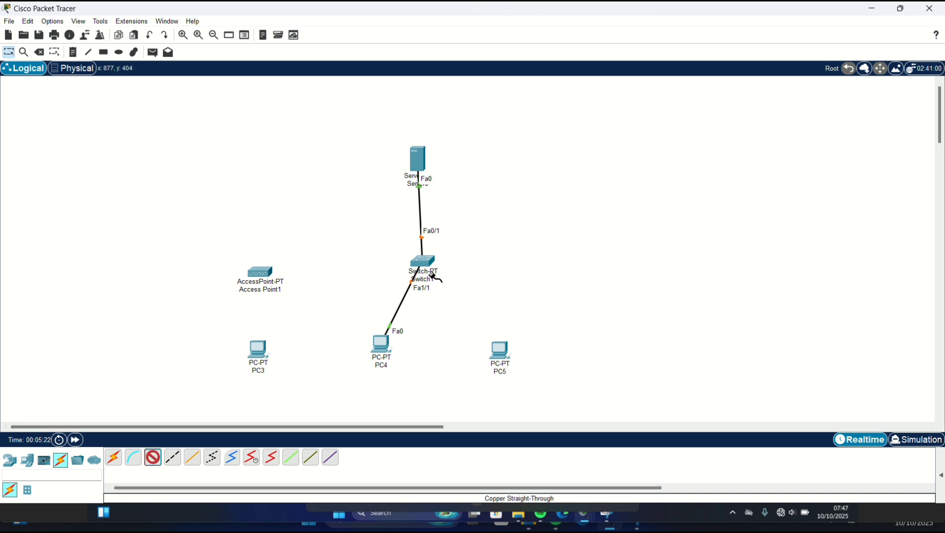
pyautogui.click(420, 260)
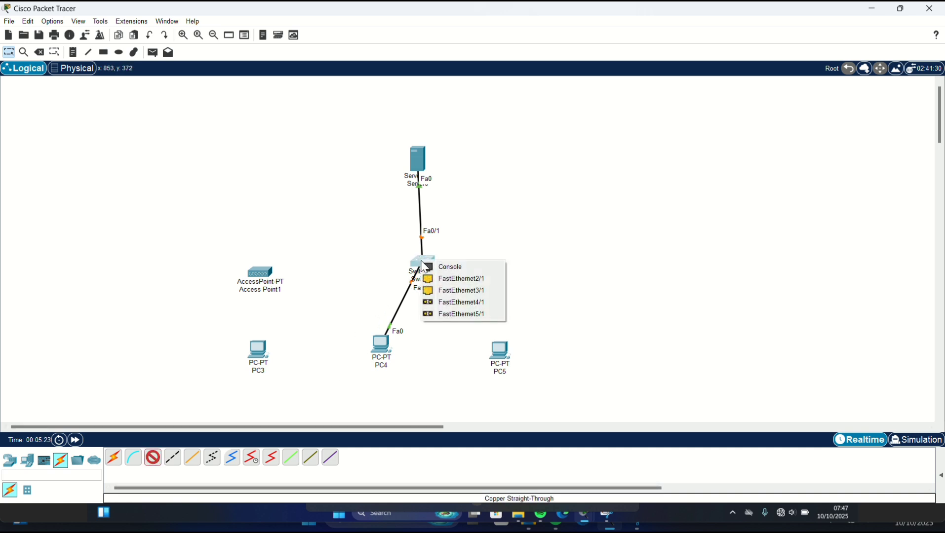
pyautogui.click(454, 280)
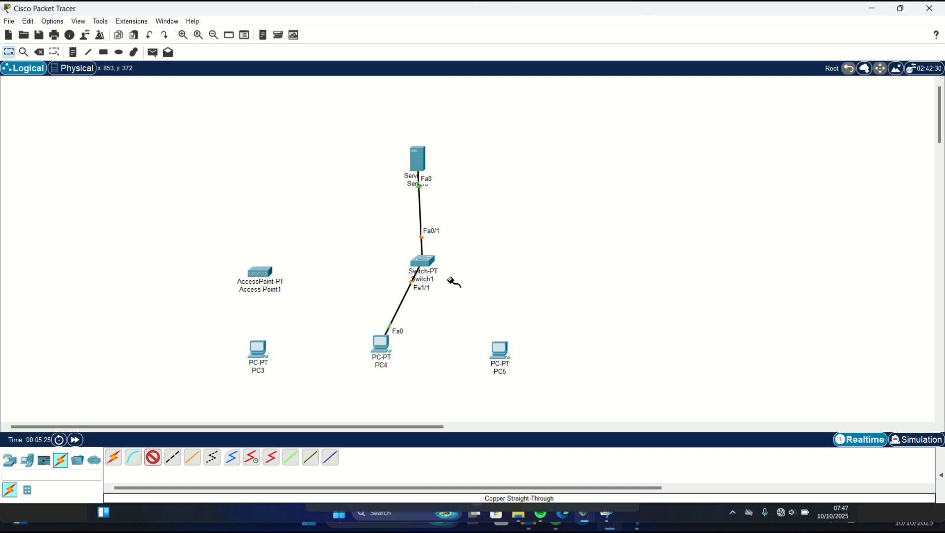
pyautogui.click(500, 351)
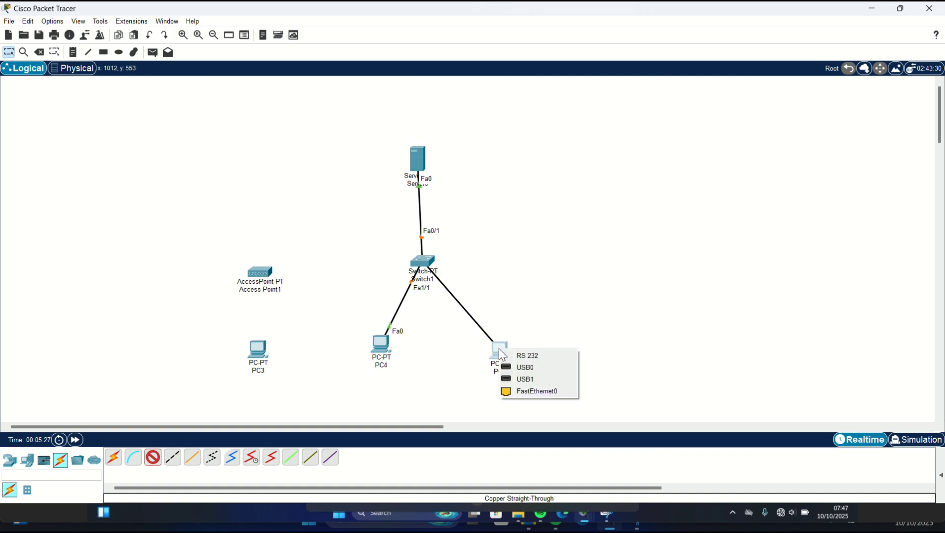
pyautogui.click(520, 398)
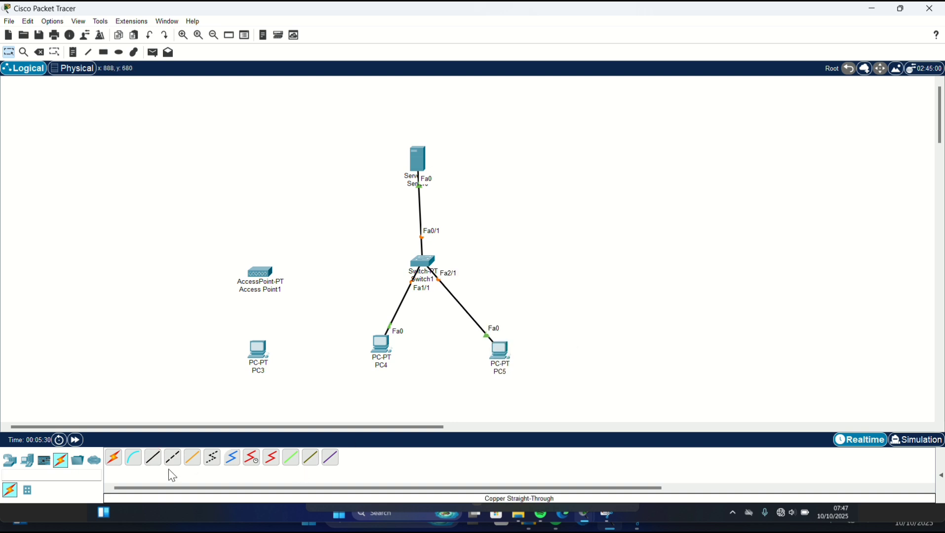
pyautogui.click(154, 461)
pyautogui.click(424, 263)
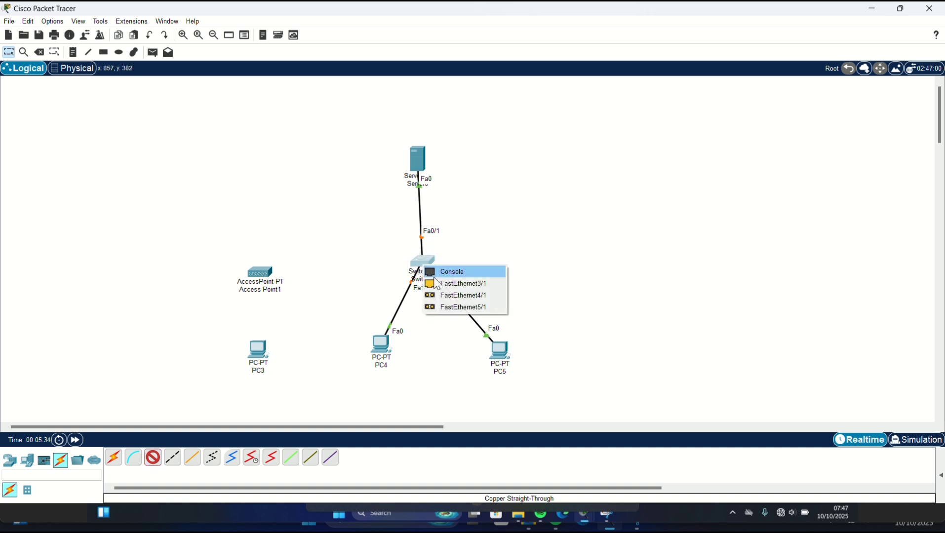
pyautogui.click(436, 283)
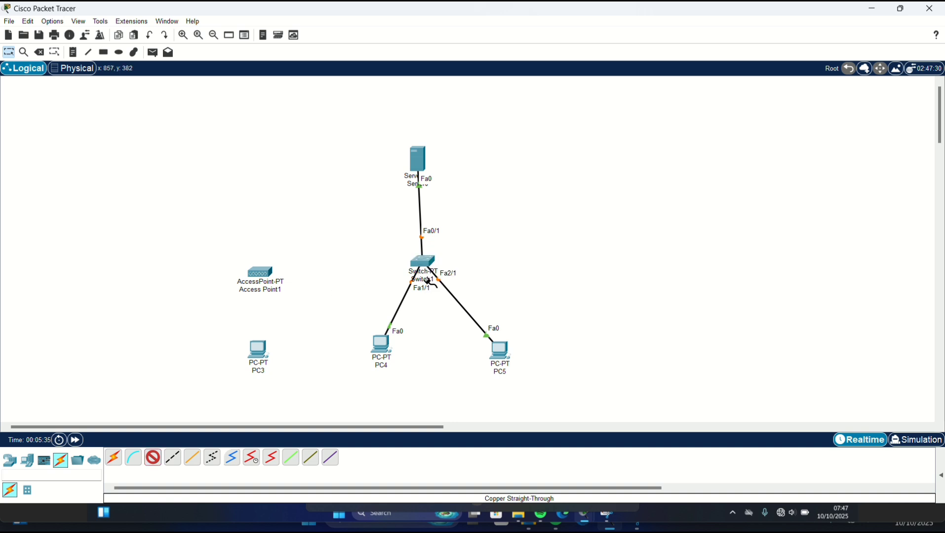
pyautogui.click(262, 273)
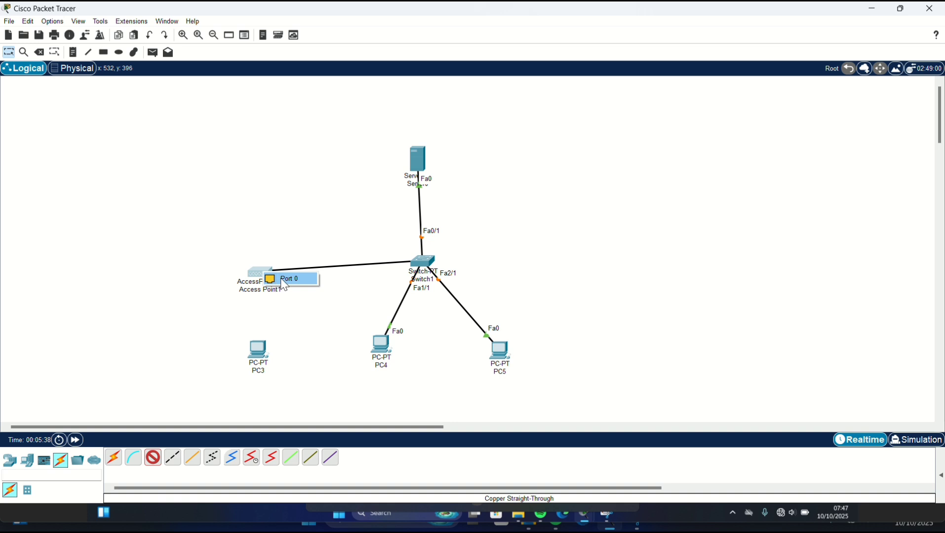
pyautogui.click(284, 283)
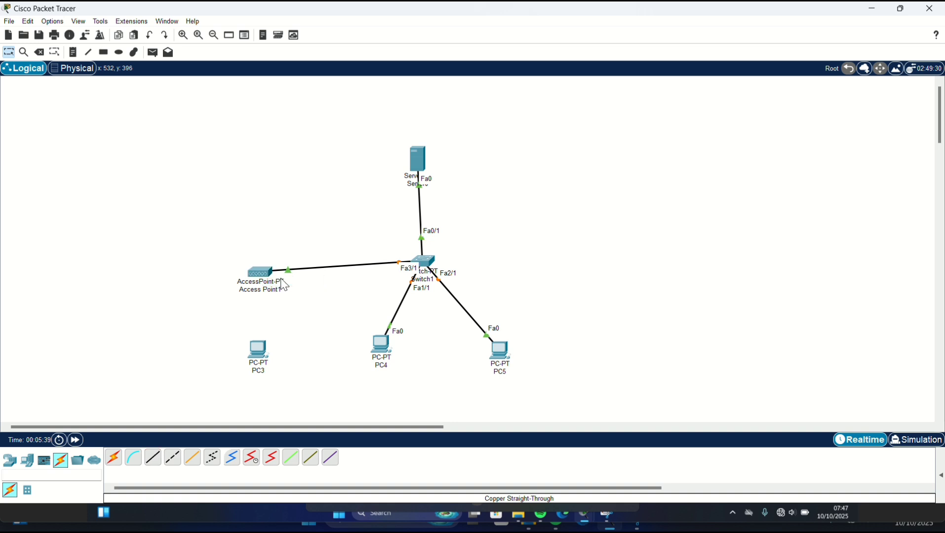
# - Open Server0's IP Configuration and set its IPv4 address to 28.28.28.1
pyautogui.click(427, 264)
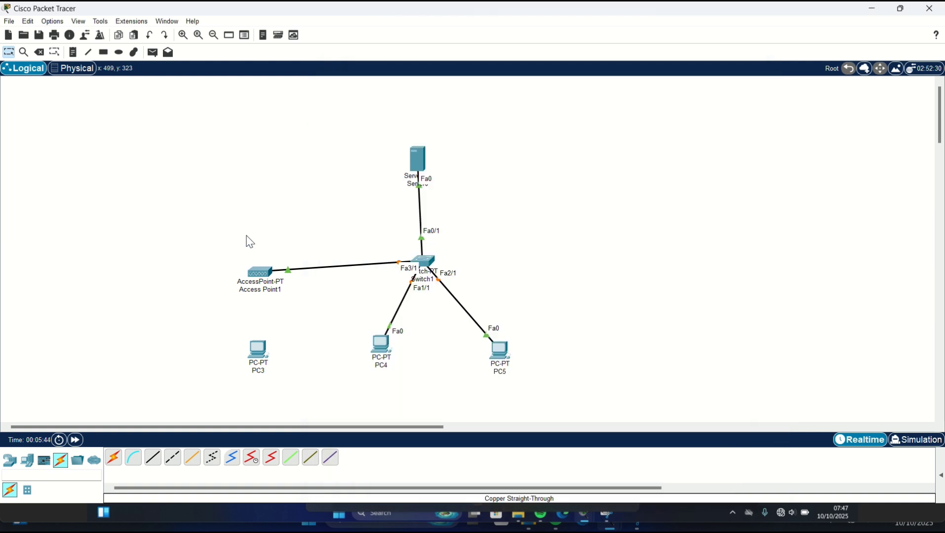
pyautogui.click(247, 241)
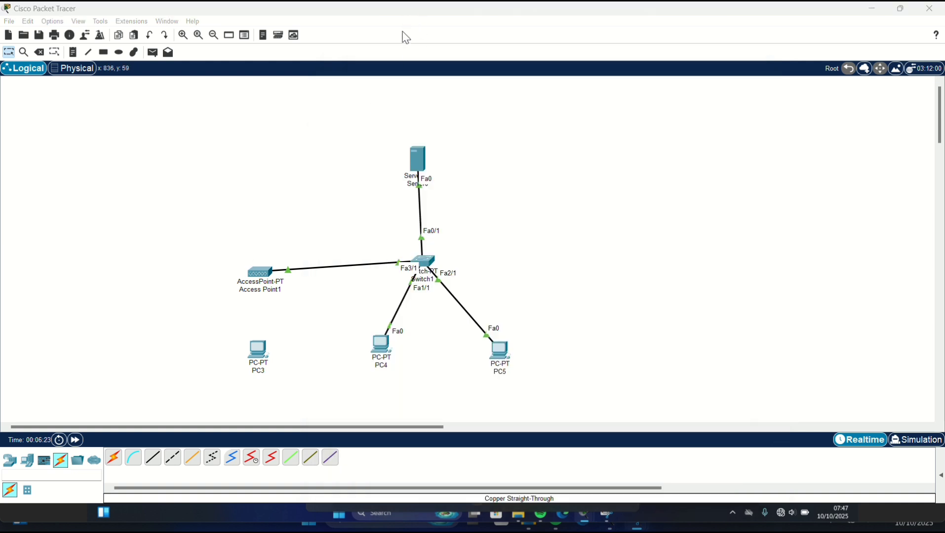
pyautogui.click(418, 168)
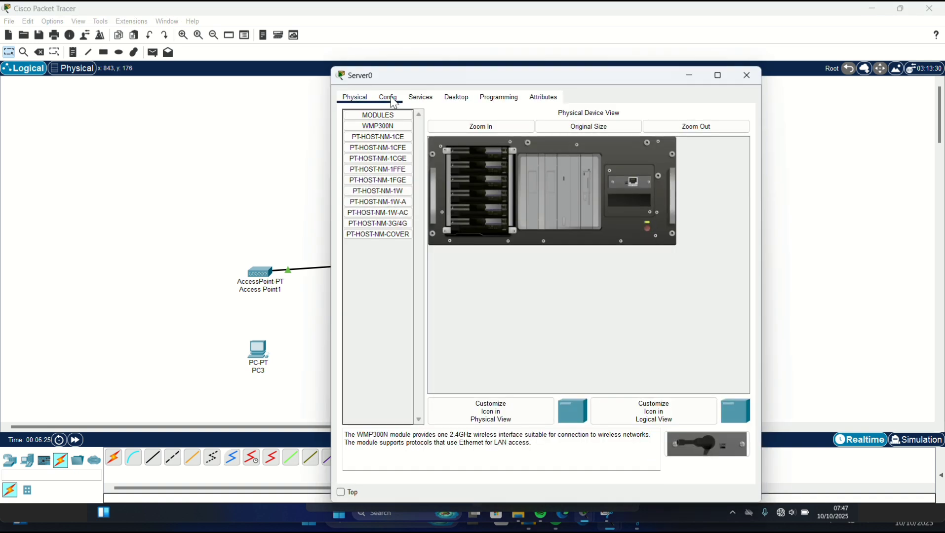
pyautogui.click(456, 98)
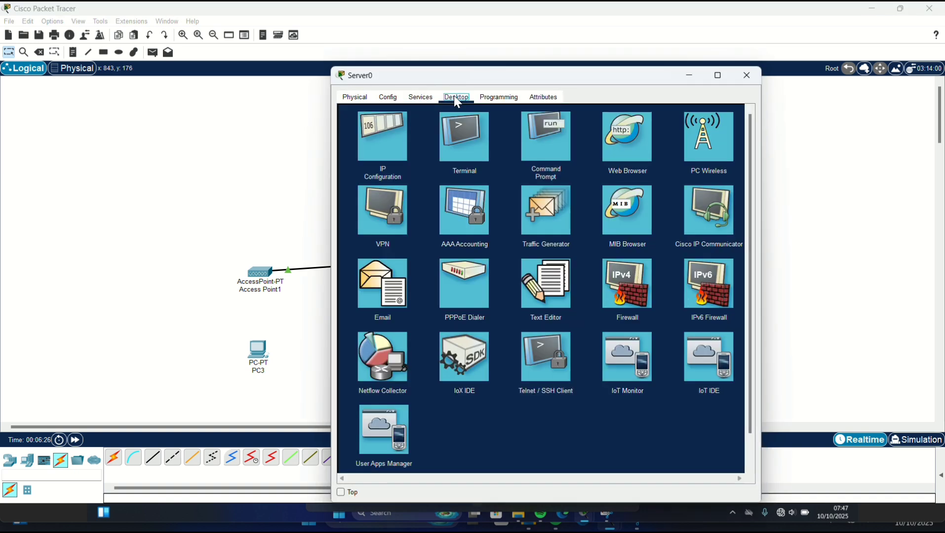
pyautogui.click(368, 140)
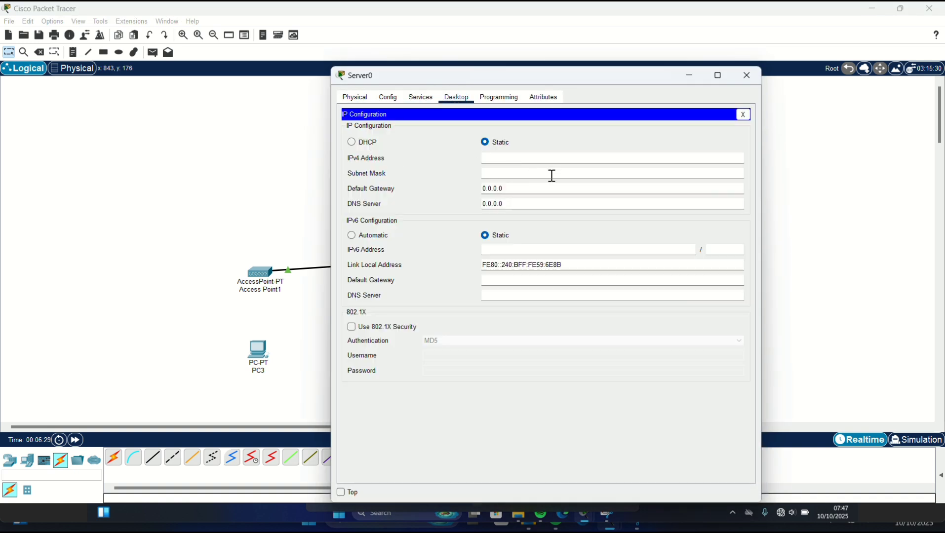
pyautogui.click(539, 157)
pyautogui.write('28.28.28.1')
# - Enter Server0's mask 255.255.255.0, gateway 28.28.28.2 and DNS 8.8.8.8
pyautogui.click(522, 171)
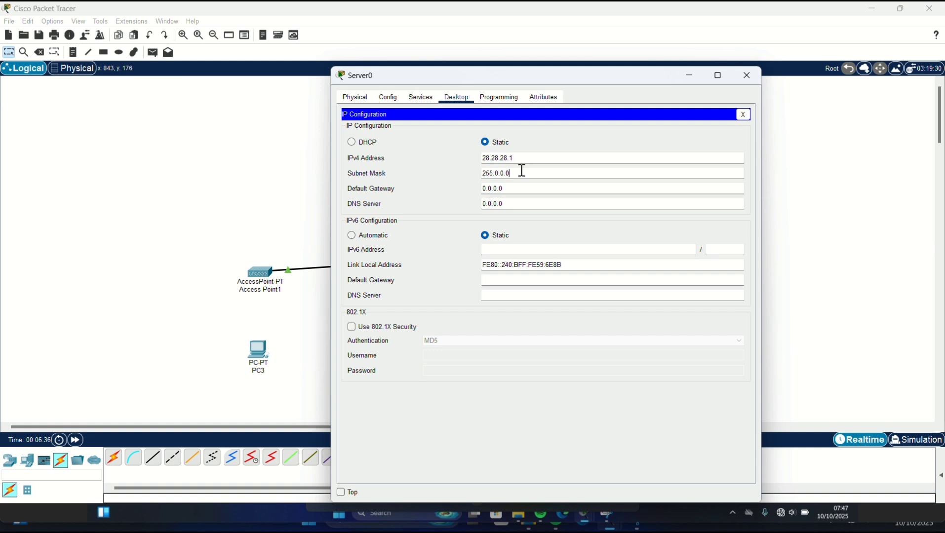
pyautogui.press('BackSpace')
pyautogui.press('BackSpace')
pyautogui.write('255.255.0')
pyautogui.click(504, 189)
pyautogui.press('BackSpace')
pyautogui.press('BackSpace')
pyautogui.press('BackSpace')
pyautogui.press('BackSpace')
pyautogui.press('BackSpace')
pyautogui.press('BackSpace')
pyautogui.press('BackSpace')
pyautogui.write('28.28.28.2')
pyautogui.click(511, 204)
pyautogui.press('BackSpace')
pyautogui.press('BackSpace')
pyautogui.press('BackSpace')
pyautogui.press('BackSpace')
pyautogui.press('BackSpace')
pyautogui.press('BackSpace')
pyautogui.write('8.8.8.8')
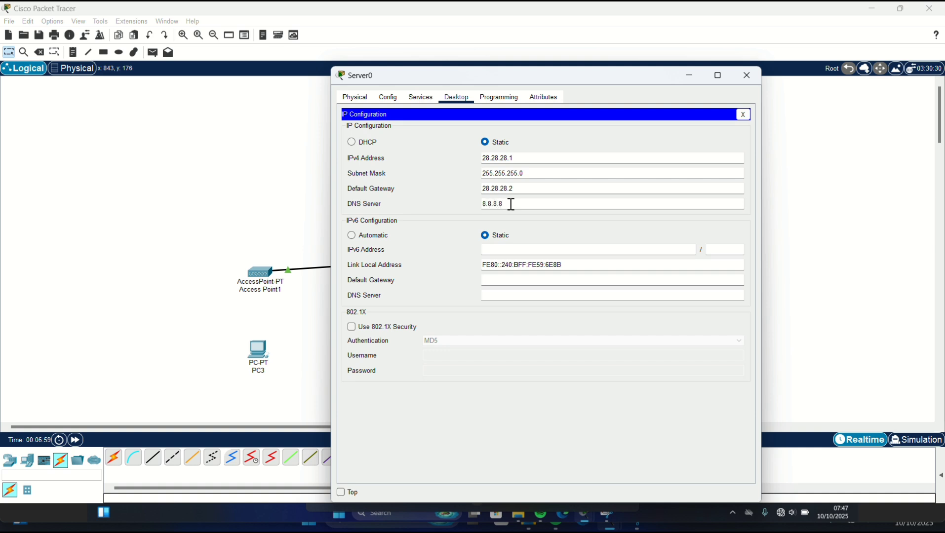
pyautogui.click(691, 75)
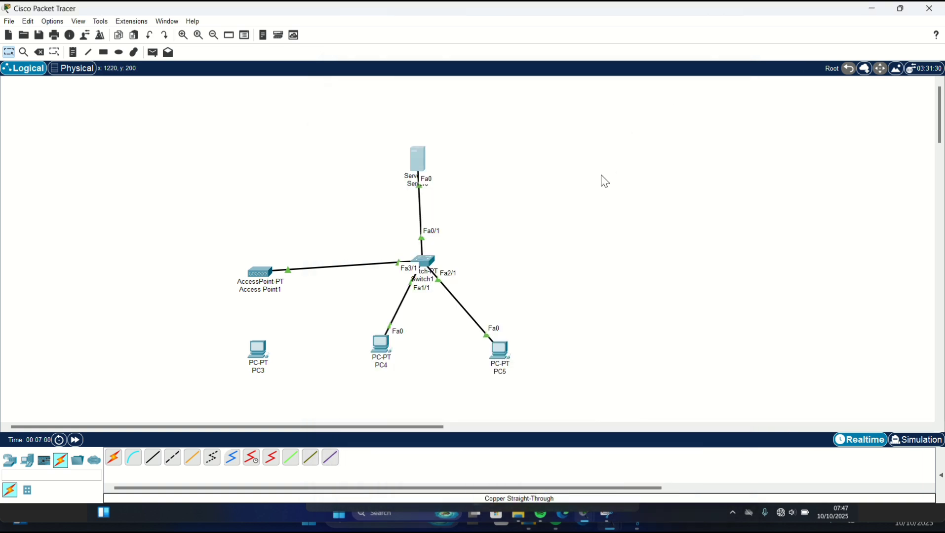
# - Set PC5's IPv4 address to 28.28.28.10 with mask 255.255.255.0
pyautogui.click(502, 351)
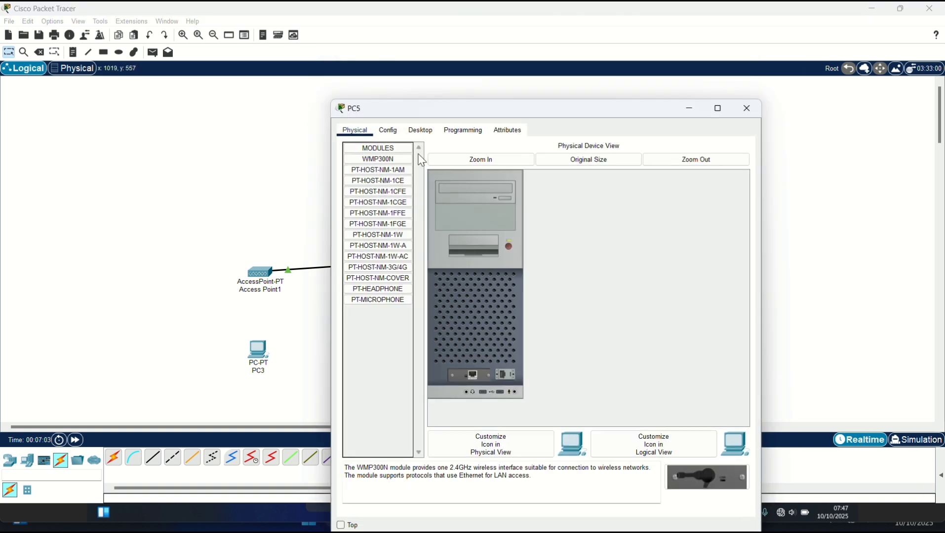
pyautogui.click(420, 131)
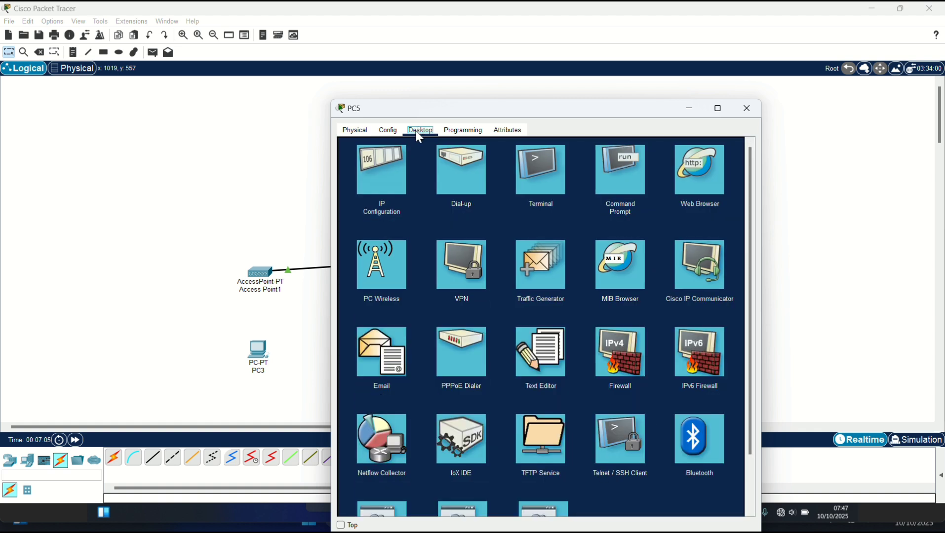
pyautogui.click(376, 174)
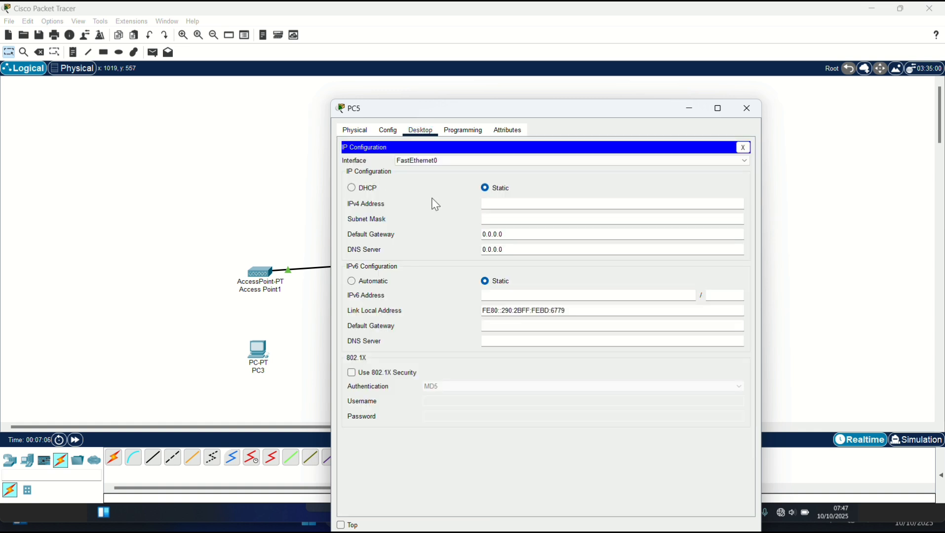
pyautogui.click(497, 204)
pyautogui.write('28.28.28.10')
pyautogui.click(502, 223)
pyautogui.write('55.255')
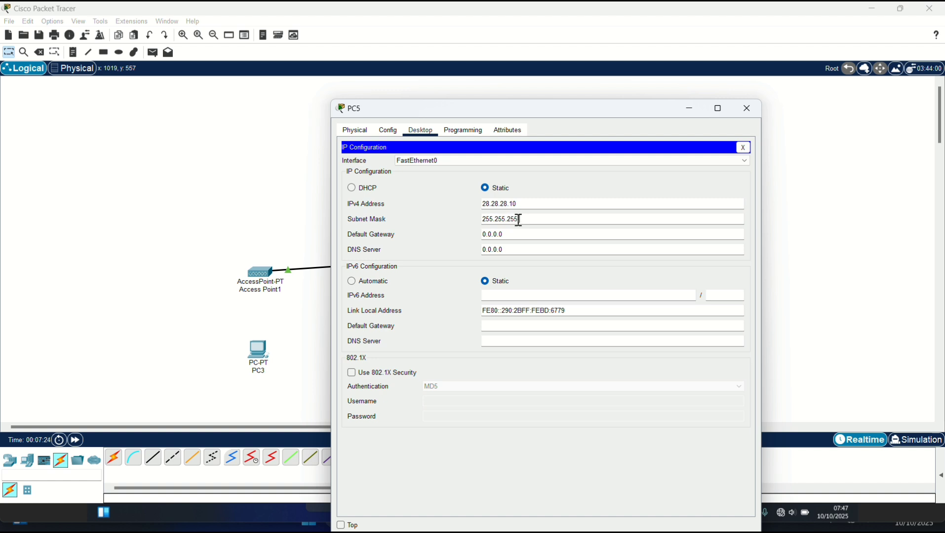
pyautogui.write('.0')
# - Give PC5 gateway 28.28.28.2 and DNS 8.8.8.8, then open PC4's configuration
pyautogui.click(520, 235)
pyautogui.press('BackSpace')
pyautogui.press('BackSpace')
pyautogui.press('BackSpace')
pyautogui.press('BackSpace')
pyautogui.press('BackSpace')
pyautogui.press('BackSpace')
pyautogui.press('BackSpace')
pyautogui.write('28.28.28.2')
pyautogui.click(519, 249)
pyautogui.press('BackSpace')
pyautogui.press('BackSpace')
pyautogui.press('BackSpace')
pyautogui.press('BackSpace')
pyautogui.press('BackSpace')
pyautogui.press('BackSpace')
pyautogui.write('8.8.8.8')
pyautogui.click(690, 109)
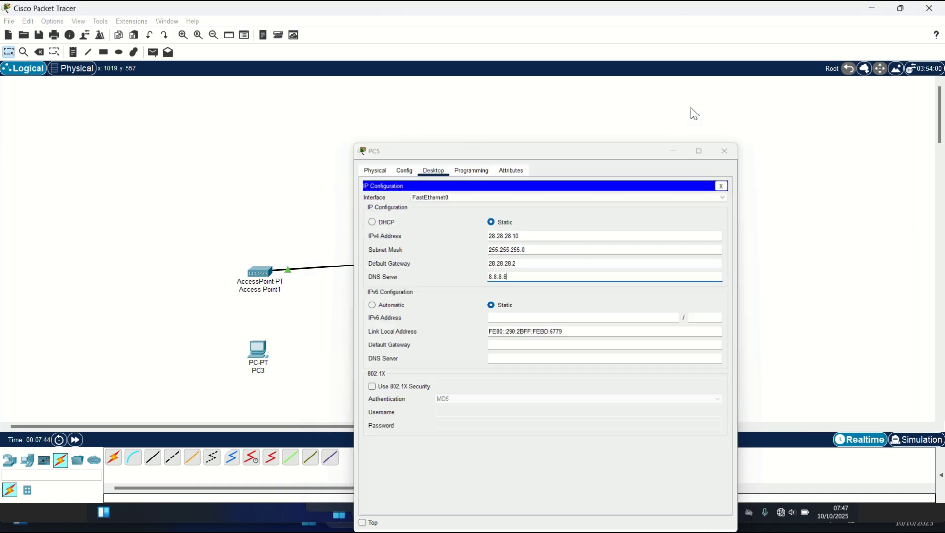
pyautogui.click(379, 347)
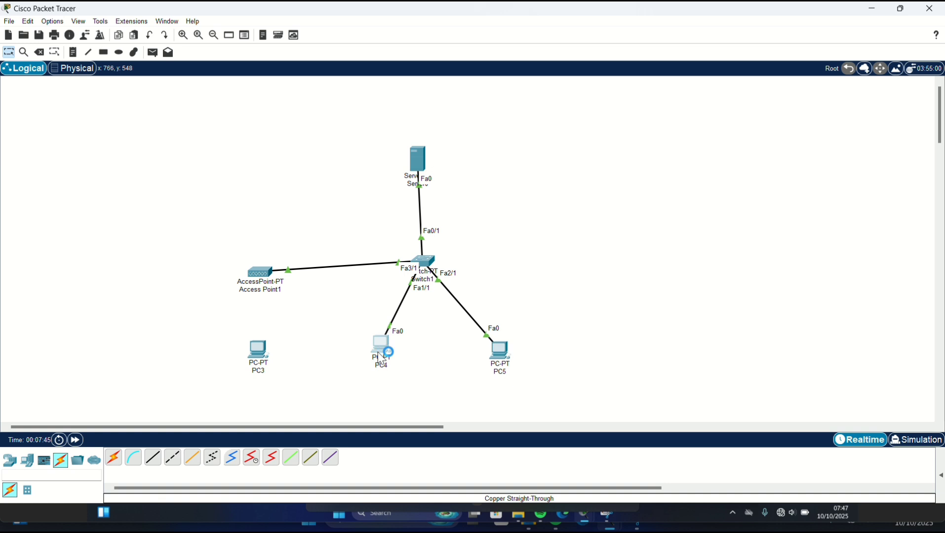
pyautogui.click(379, 350)
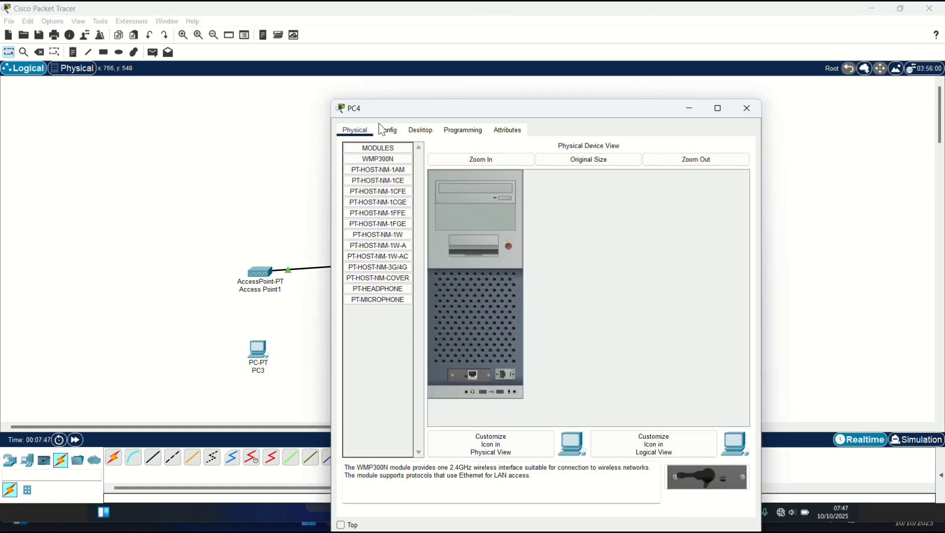
# - Set PC4's IPv4 address to 28.28.28.11 with mask 255.255.255.0
pyautogui.click(419, 131)
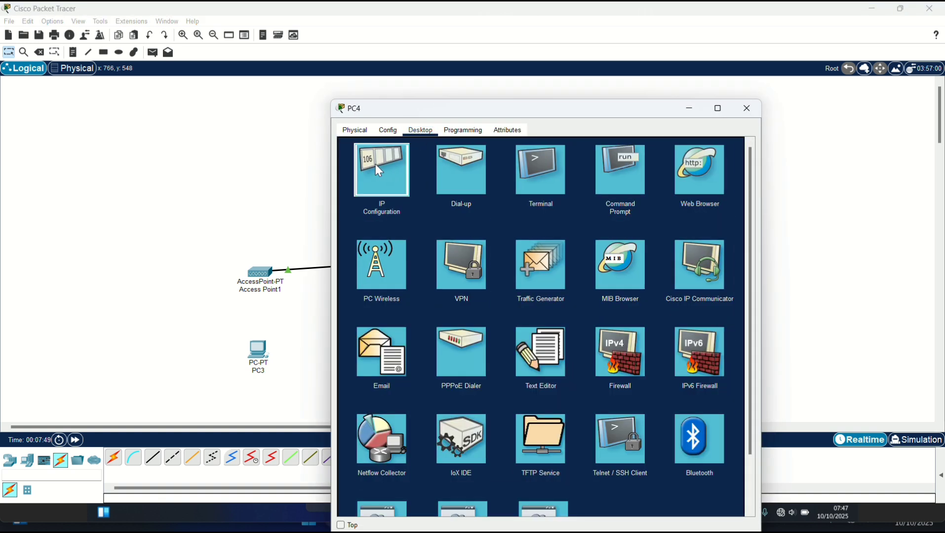
pyautogui.click(376, 166)
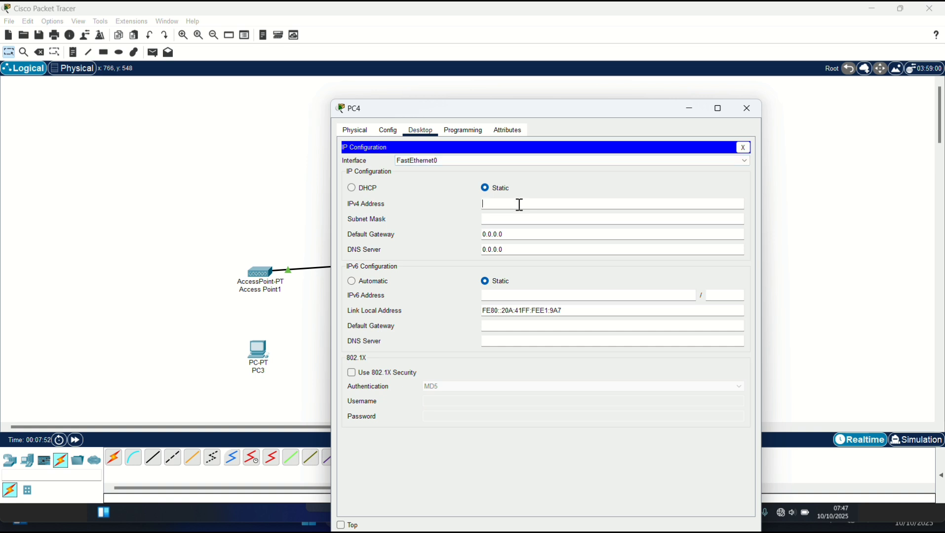
pyautogui.write('28.28.28.11')
pyautogui.click(511, 219)
pyautogui.press('BackSpace')
pyautogui.press('BackSpace')
pyautogui.press('BackSpace')
pyautogui.press('BackSpace')
pyautogui.press('BackSpace')
pyautogui.write('255.255.0')
# - Enter PC4's default gateway 28.28.28.2 and DNS server 8.8.8.8
pyautogui.click(517, 235)
pyautogui.press('BackSpace')
pyautogui.press('BackSpace')
pyautogui.press('BackSpace')
pyautogui.press('BackSpace')
pyautogui.press('BackSpace')
pyautogui.press('BackSpace')
pyautogui.write('28.28.28.2')
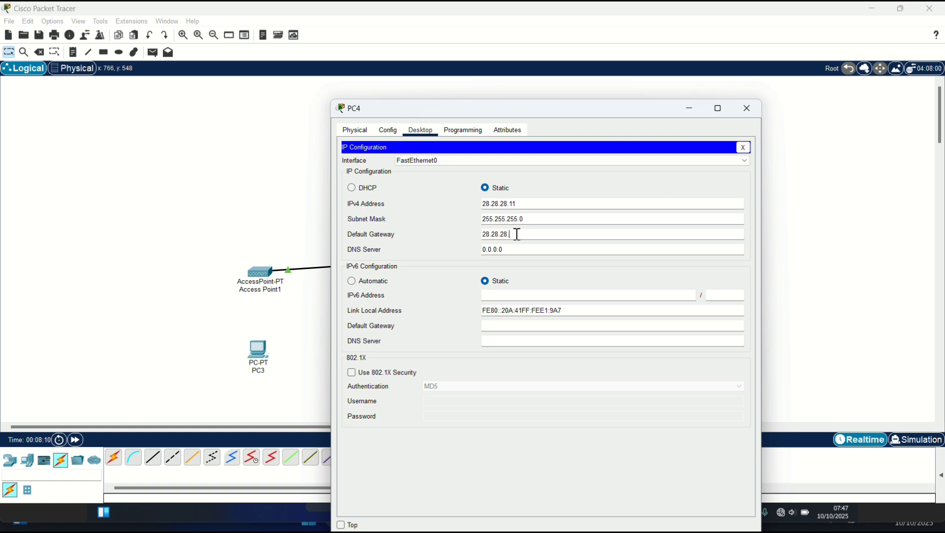
pyautogui.click(517, 249)
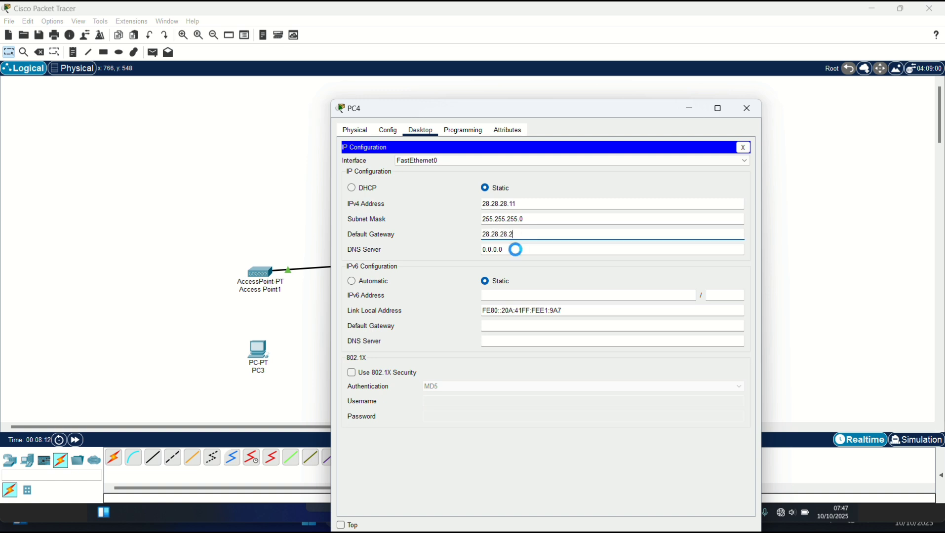
pyautogui.press('BackSpace')
pyautogui.press('BackSpace')
pyautogui.press('BackSpace')
pyautogui.press('BackSpace')
pyautogui.press('BackSpace')
pyautogui.press('BackSpace')
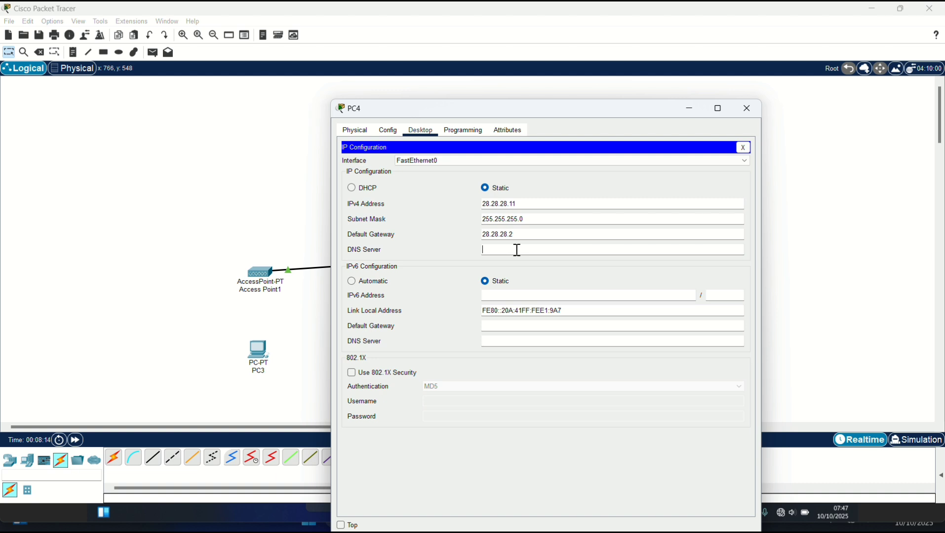
pyautogui.write('8.8.8.8')
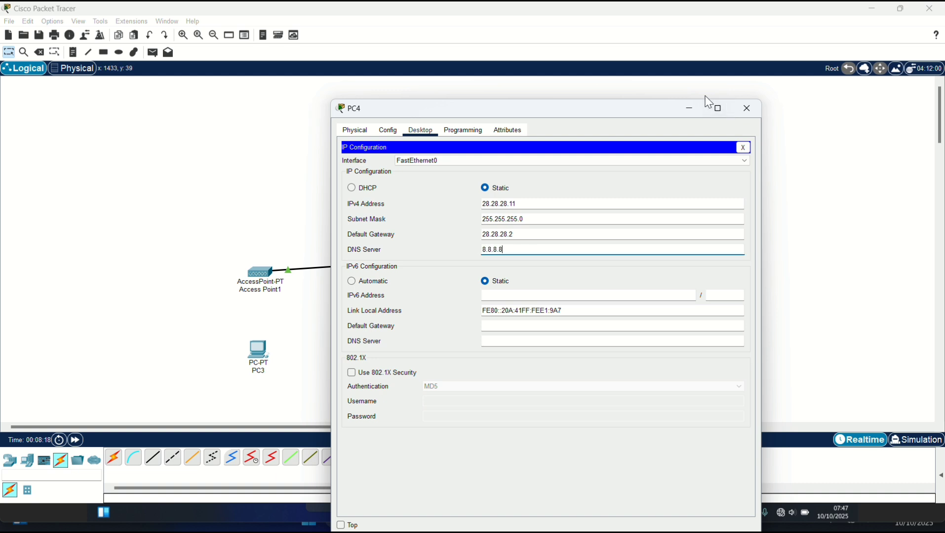
pyautogui.click(690, 109)
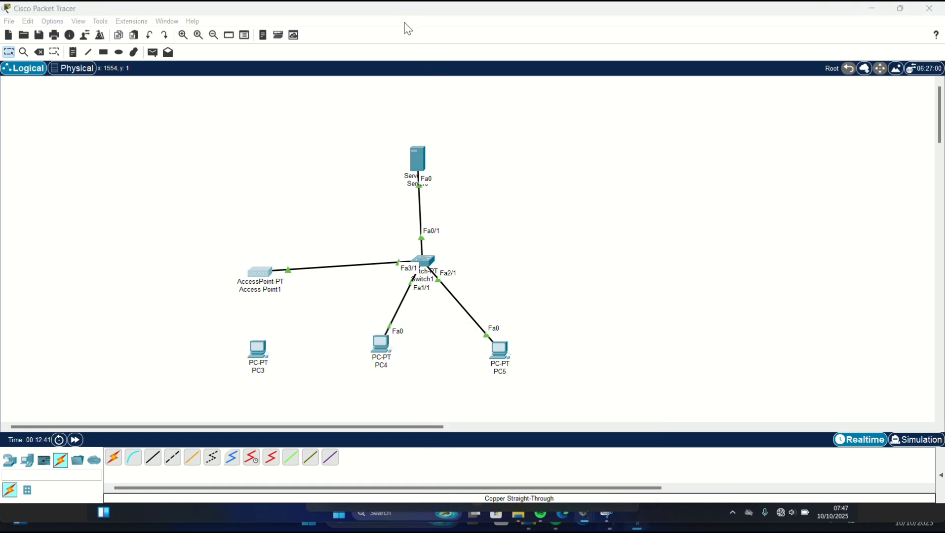
# - Switch Access Point1's Port 1 to WEP security and enter a 10-digit WEP key
pyautogui.click(255, 280)
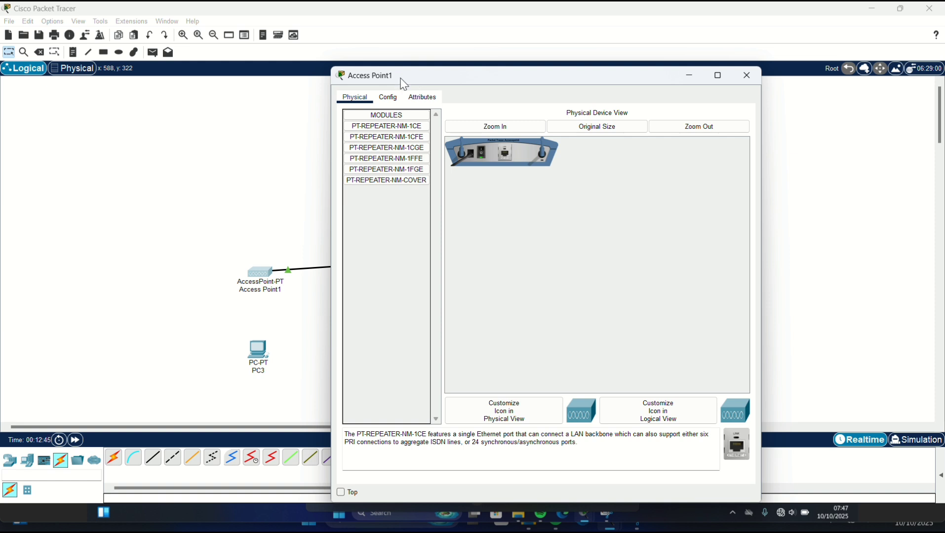
pyautogui.click(389, 99)
pyautogui.click(381, 158)
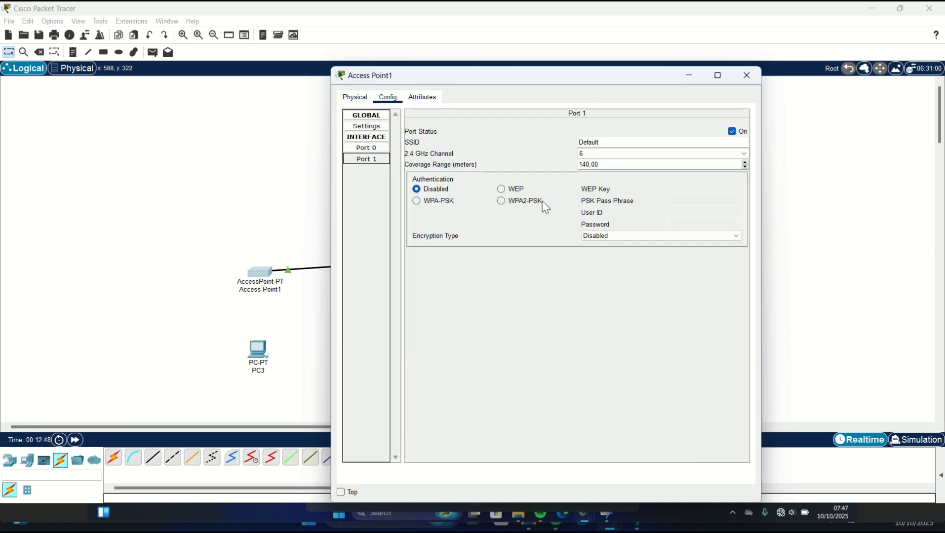
pyautogui.click(501, 190)
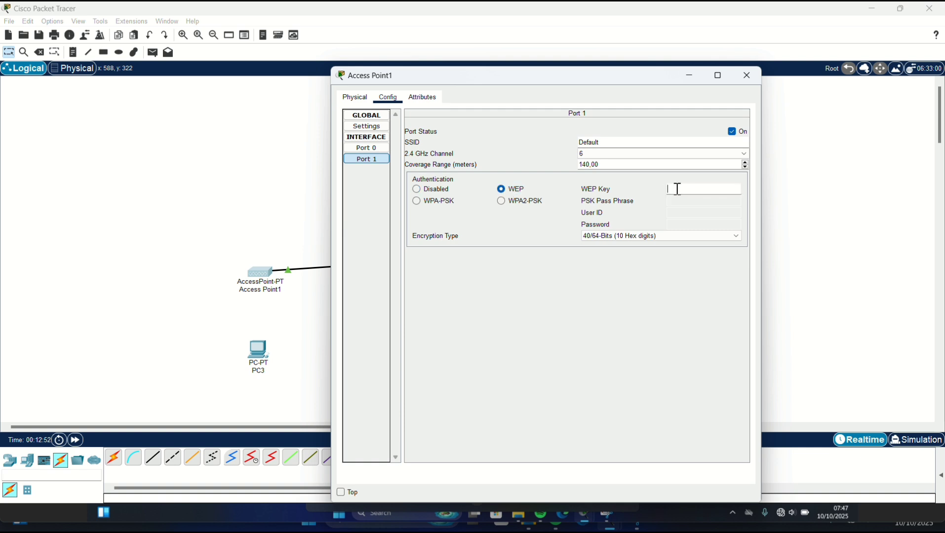
pyautogui.write('1234567899')
pyautogui.click(692, 75)
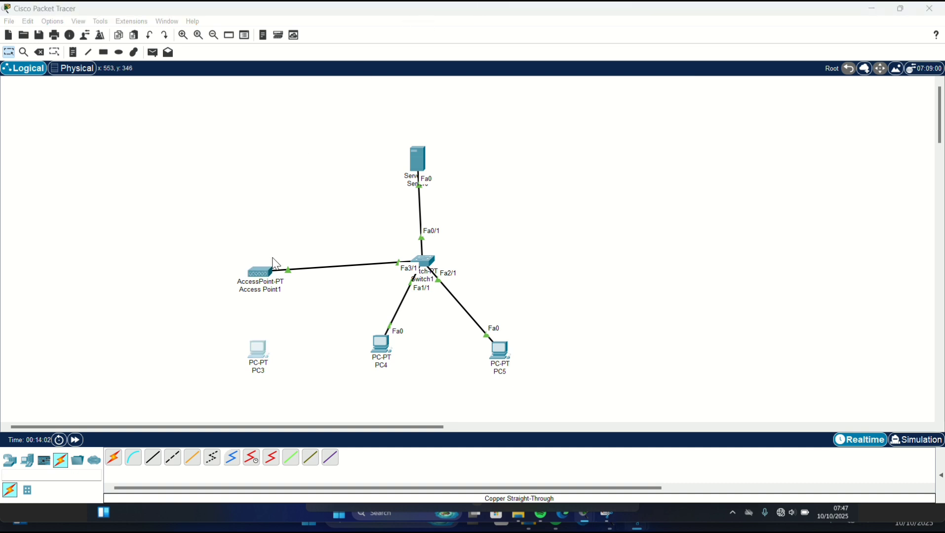
# - Replace PC3's wired card with a WMP300N wireless module and power PC3 back on
pyautogui.click(254, 355)
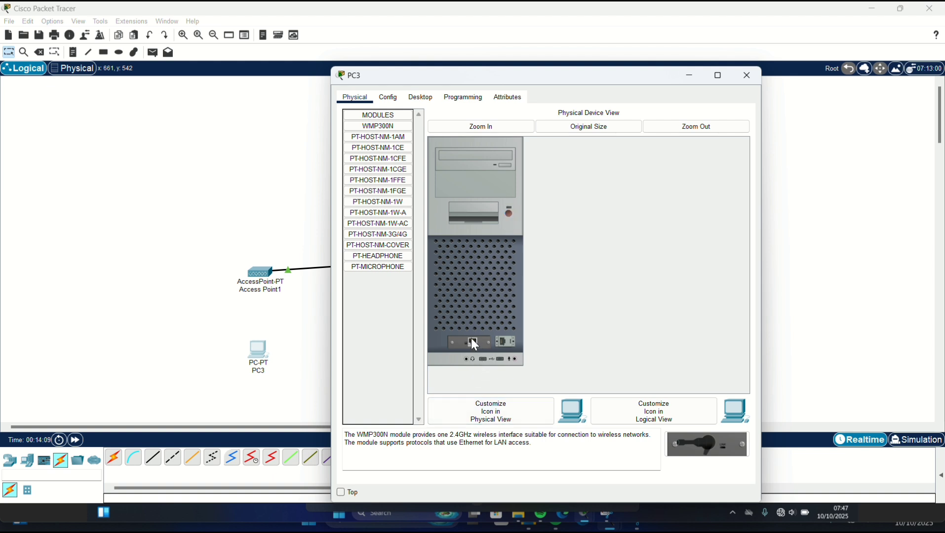
pyautogui.moveTo(471, 338); pyautogui.dragTo(365, 321)
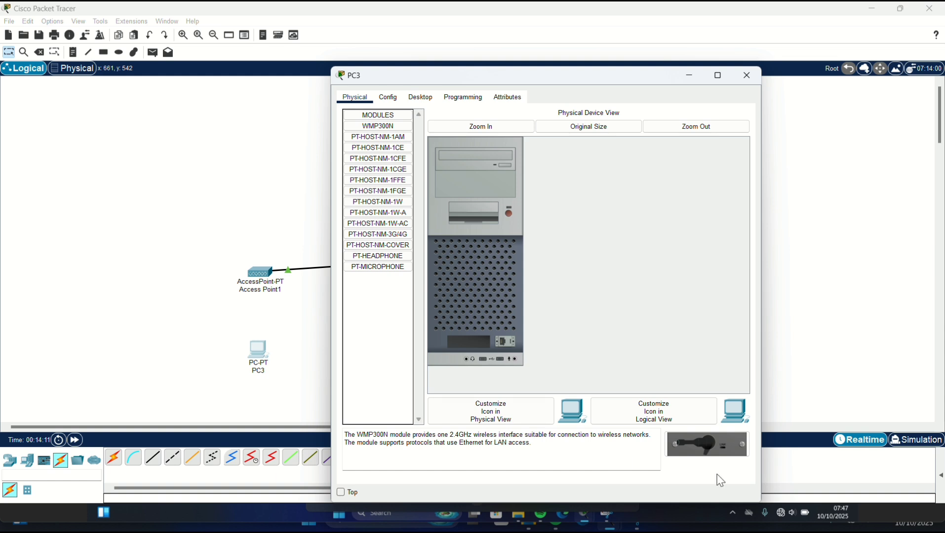
pyautogui.moveTo(697, 439); pyautogui.dragTo(471, 341)
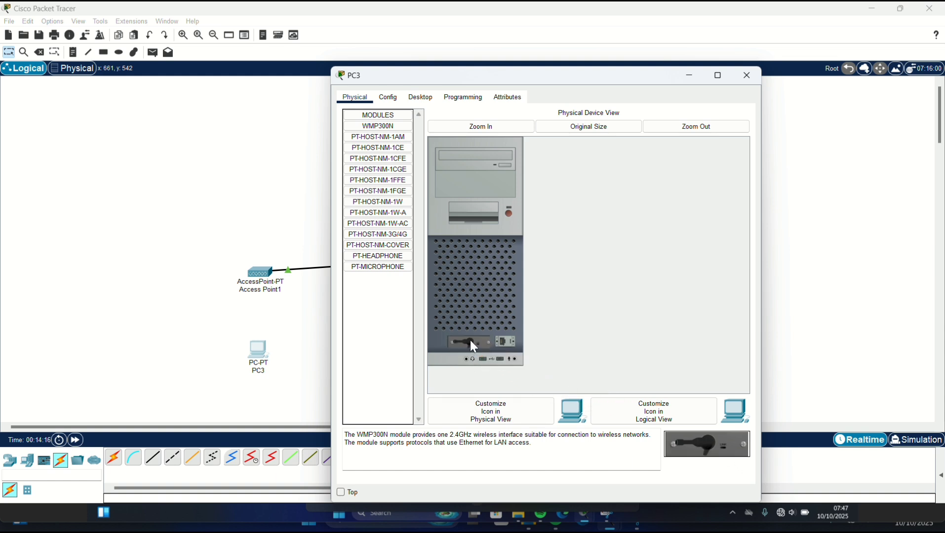
pyautogui.click(508, 213)
pyautogui.click(421, 98)
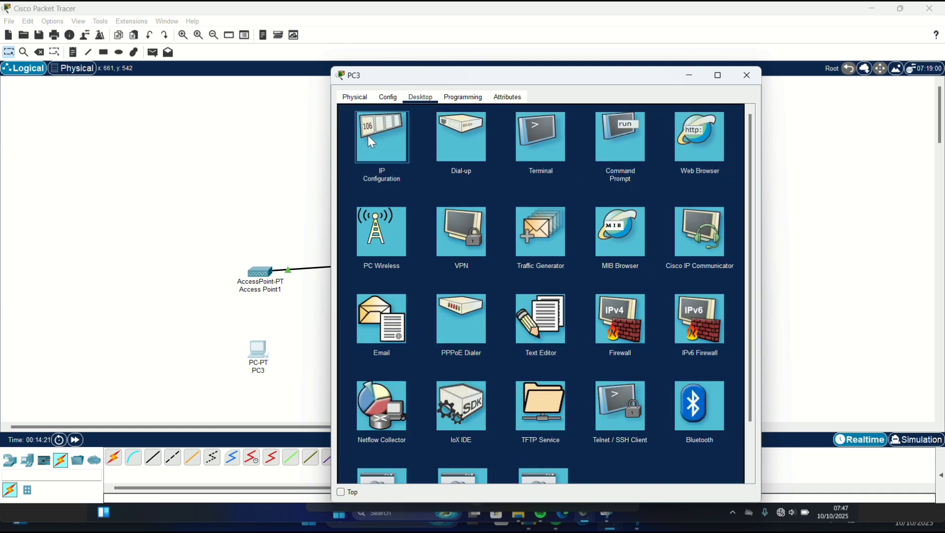
# - Switch PC3 to static IP 28.28.28.12 with mask 255.255.255.0
pyautogui.click(369, 139)
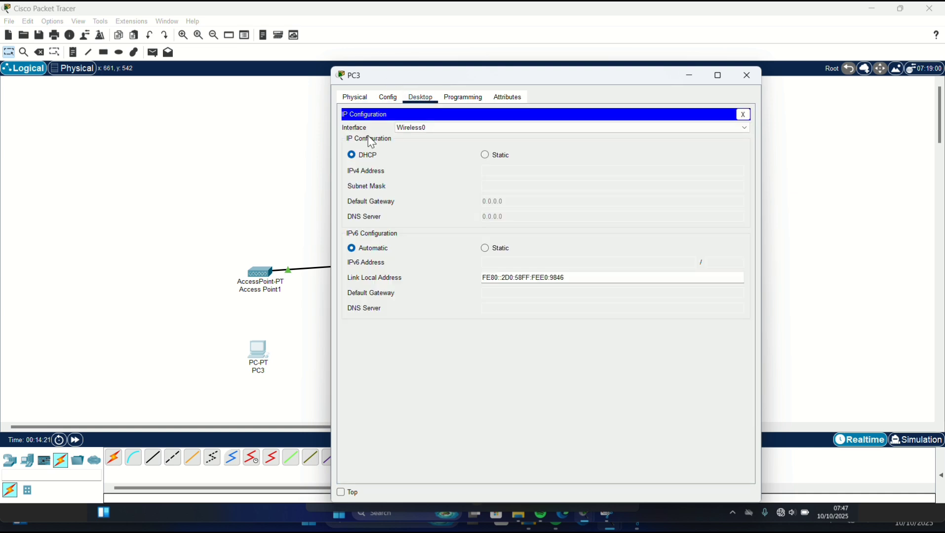
pyautogui.click(484, 154)
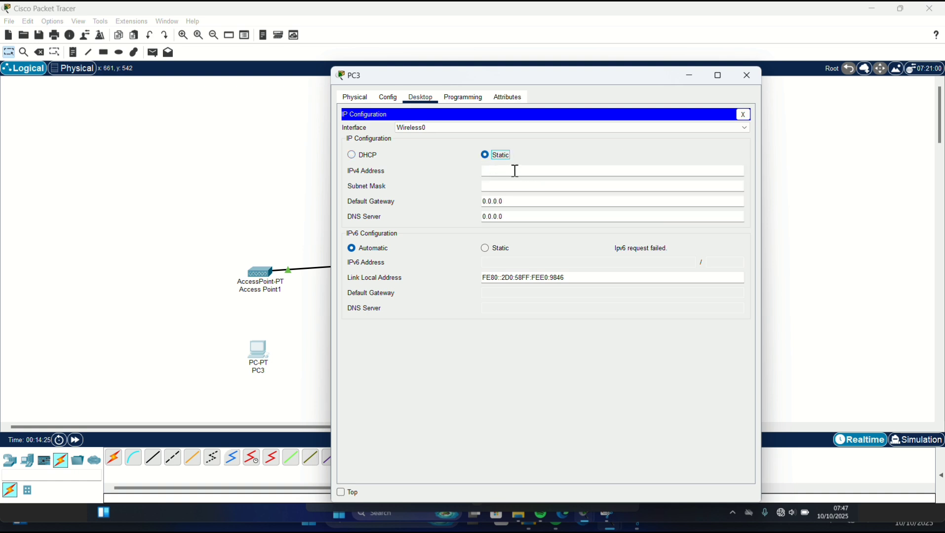
pyautogui.click(515, 171)
pyautogui.write('28.28.28.12')
pyautogui.press('Tab')
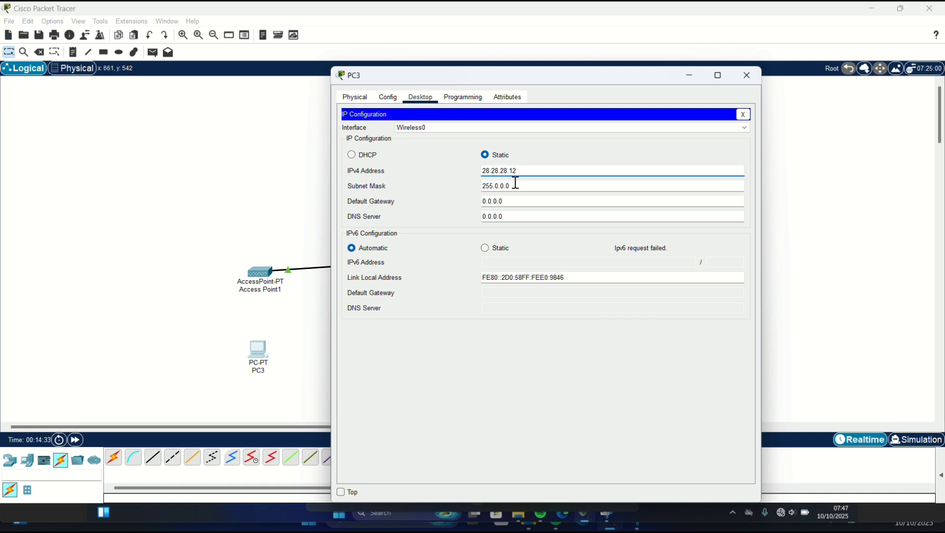
pyautogui.click(515, 184)
pyautogui.press('BackSpace')
pyautogui.press('BackSpace')
pyautogui.press('BackSpace')
pyautogui.press('BackSpace')
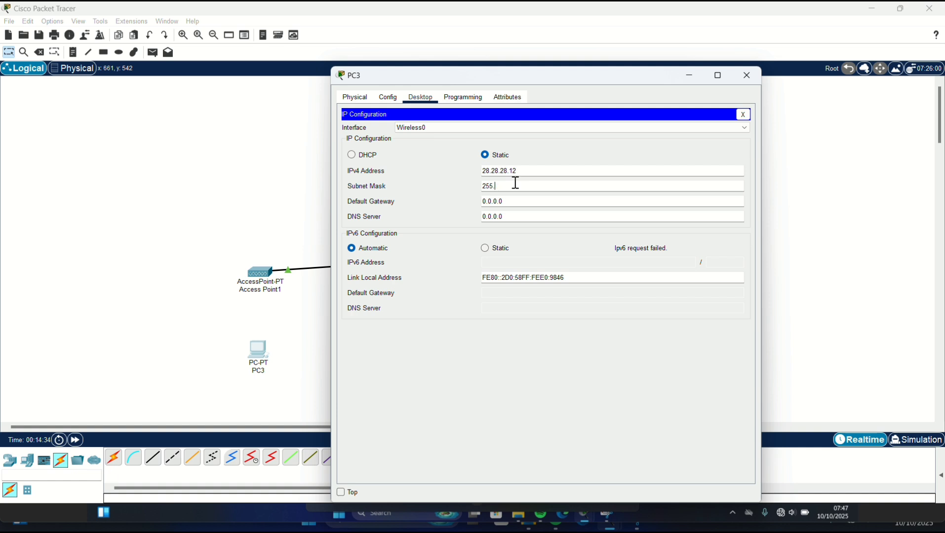
pyautogui.write('255.255.0')
pyautogui.press('Return')
# - Enter PC3's default gateway 28.28.28.2 and DNS server 8.8.8.8
pyautogui.click(521, 199)
pyautogui.press('BackSpace')
pyautogui.press('BackSpace')
pyautogui.press('BackSpace')
pyautogui.press('BackSpace')
pyautogui.press('BackSpace')
pyautogui.press('BackSpace')
pyautogui.press('BackSpace')
pyautogui.write('28.28.28.2')
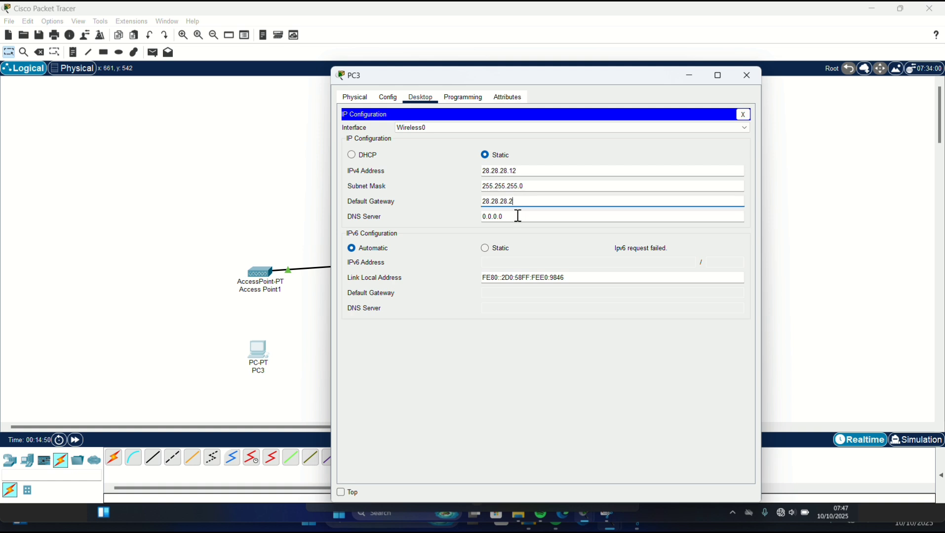
pyautogui.click(520, 216)
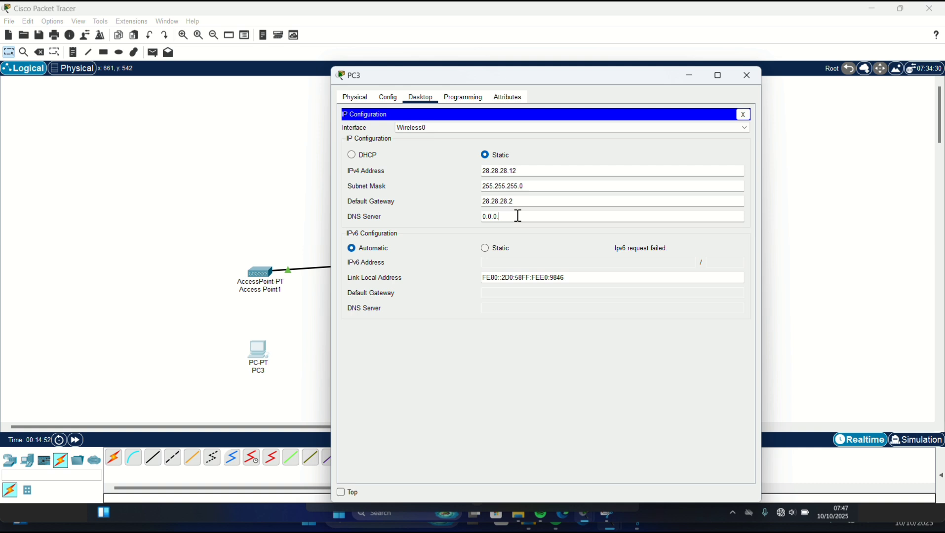
pyautogui.press('BackSpace')
pyautogui.press('BackSpace')
pyautogui.press('BackSpace')
pyautogui.press('BackSpace')
pyautogui.press('BackSpace')
pyautogui.press('BackSpace')
pyautogui.write('8.8.')
pyautogui.click(690, 77)
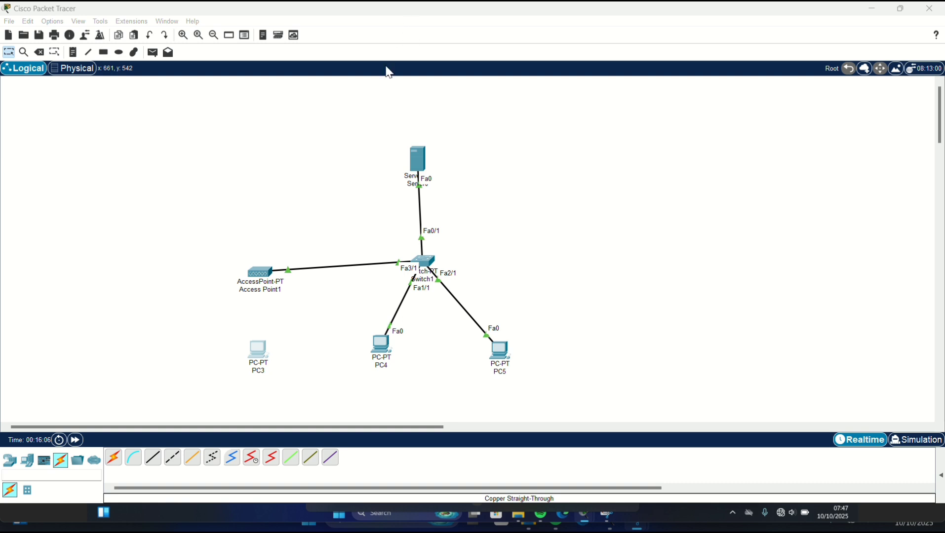
# - Set PC3's Wireless0 to WEP with the same 10-digit key as Access Point1
pyautogui.click(254, 368)
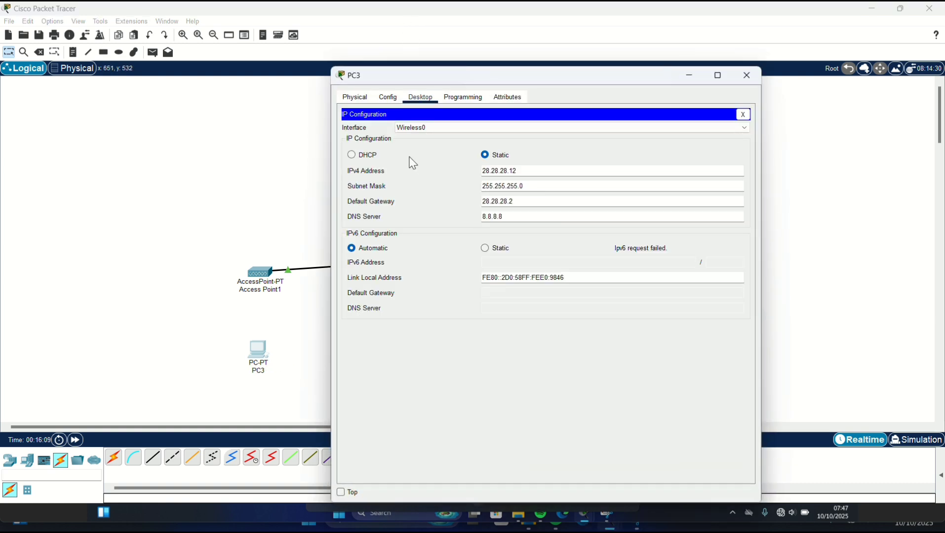
pyautogui.click(388, 97)
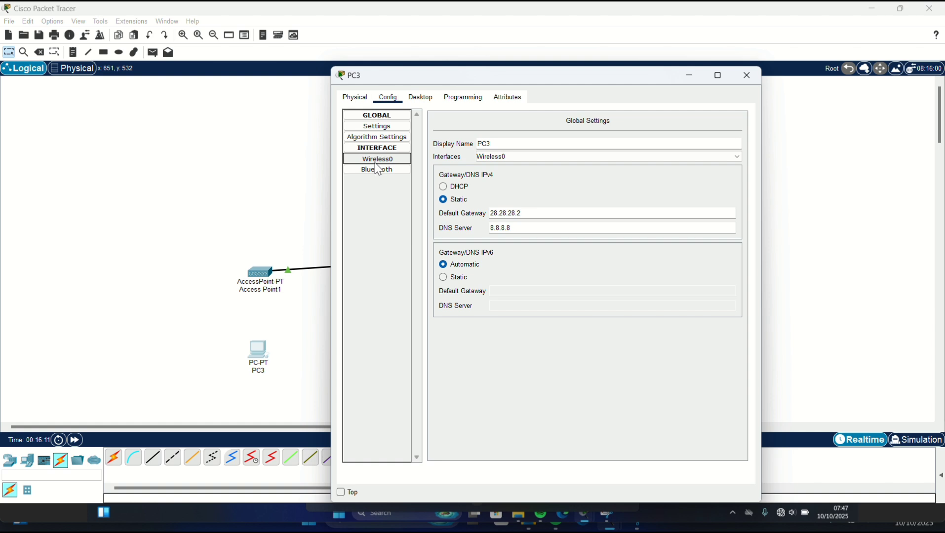
pyautogui.click(361, 158)
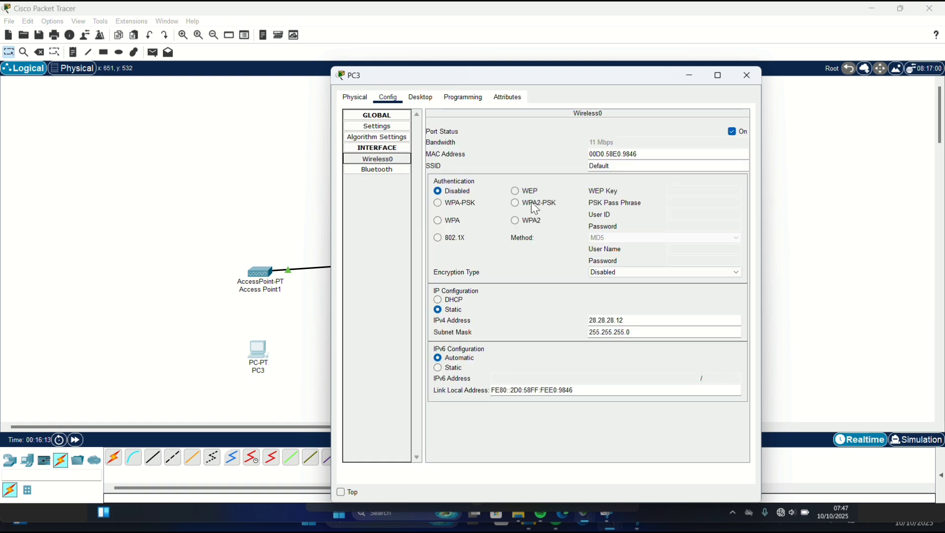
pyautogui.click(515, 193)
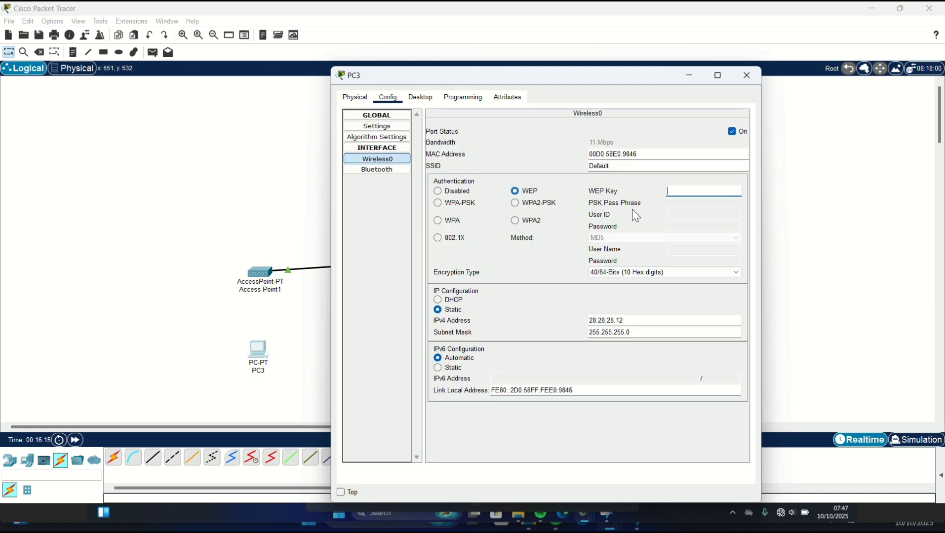
pyautogui.click(704, 192)
pyautogui.write('1')
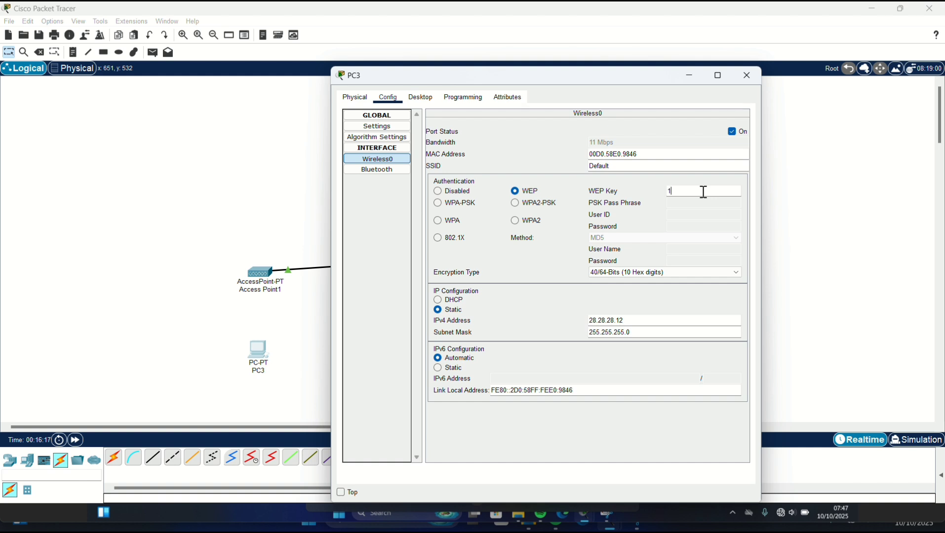
pyautogui.write('234567899')
pyautogui.click(748, 80)
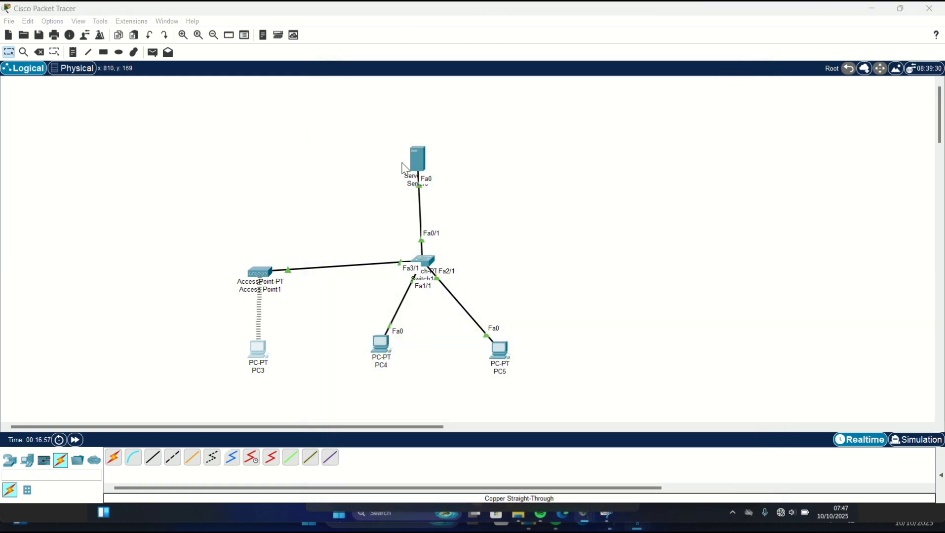
# - In Server0's FTP service, tick Write, Read, Delete, Rename and List permissions
pyautogui.click(426, 156)
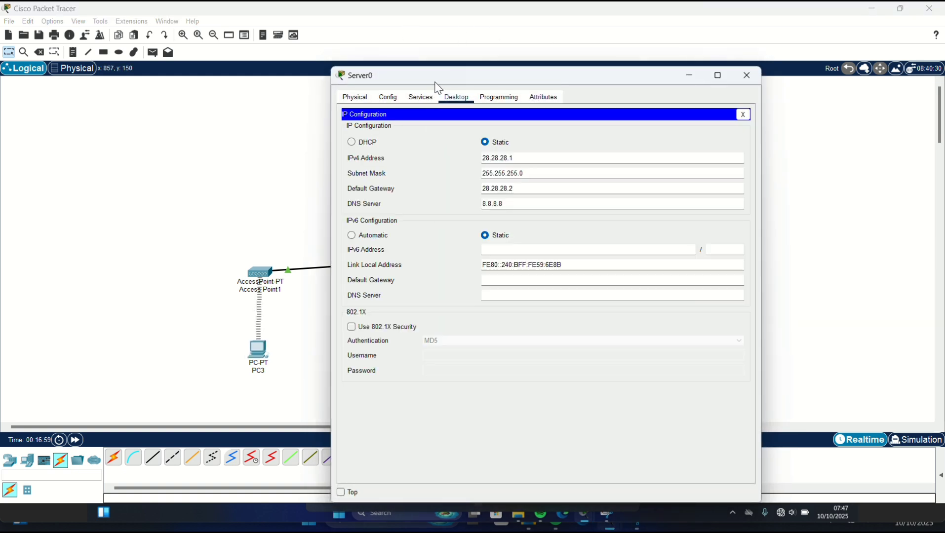
pyautogui.click(421, 98)
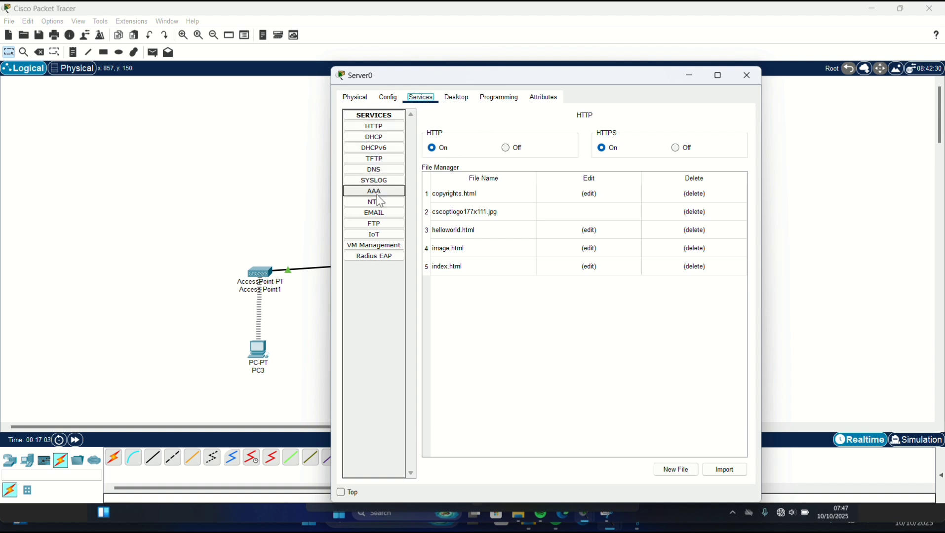
pyautogui.click(382, 225)
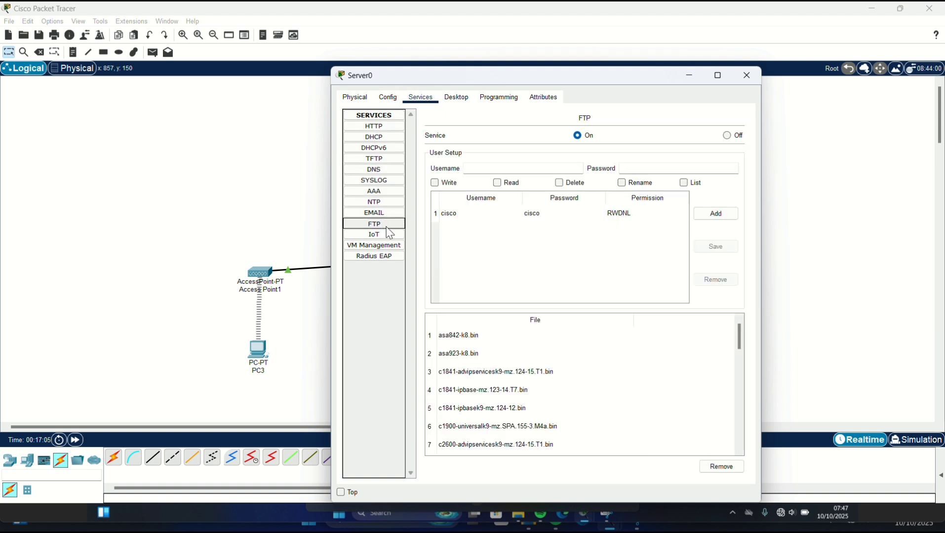
pyautogui.click(441, 185)
pyautogui.click(497, 182)
pyautogui.click(435, 184)
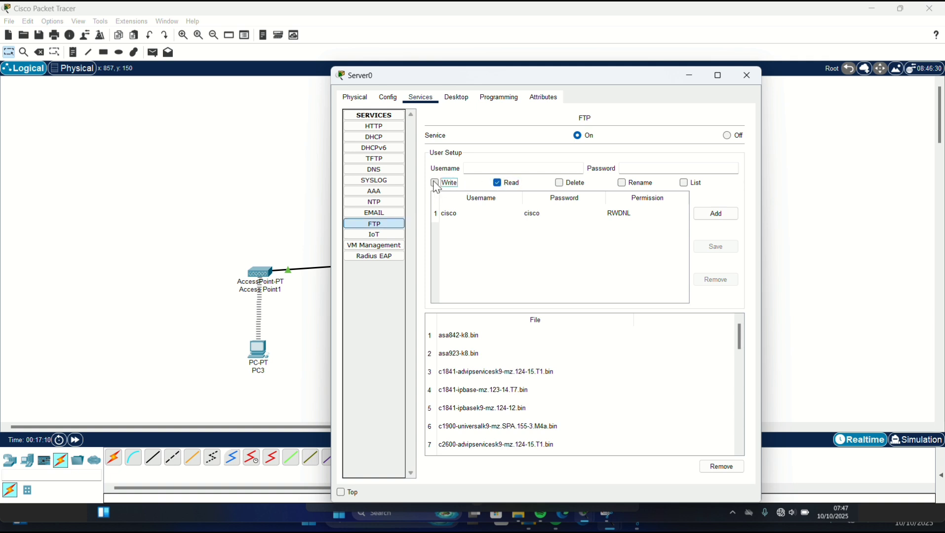
pyautogui.click(560, 183)
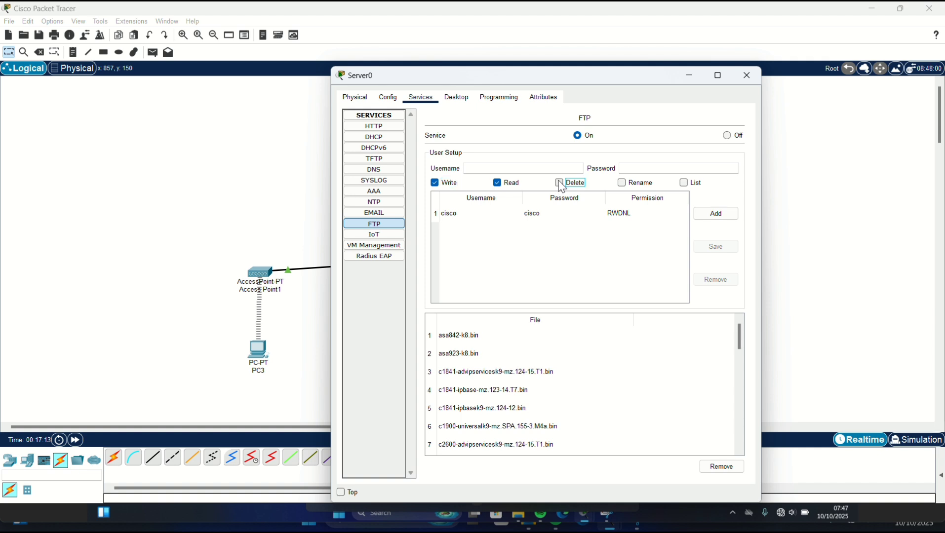
pyautogui.click(622, 183)
pyautogui.click(683, 182)
# - Enter the new FTP user's username and password and add the account
pyautogui.click(485, 169)
pyautogui.write('ADM')
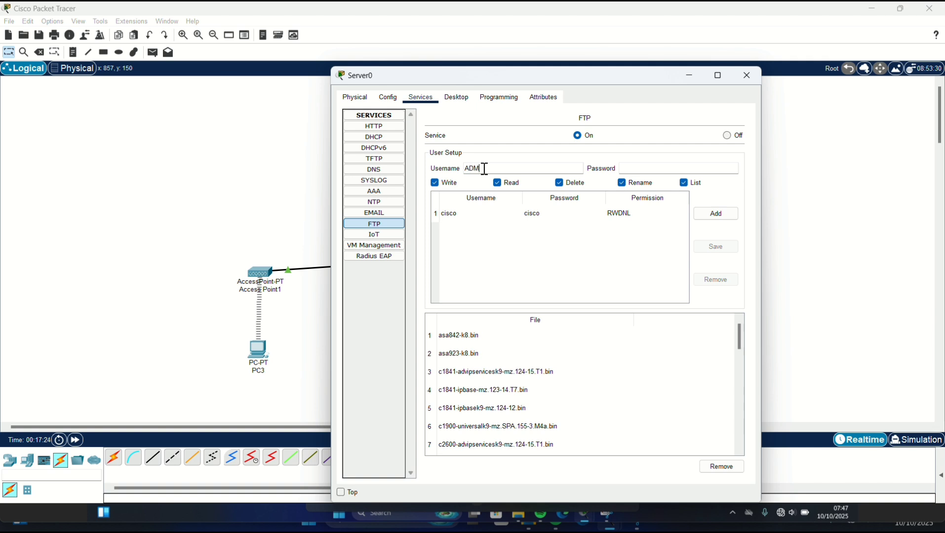
pyautogui.press('BackSpace')
pyautogui.press('BackSpace')
pyautogui.write('admin')
pyautogui.click(630, 168)
pyautogui.write('admi')
pyautogui.click(716, 216)
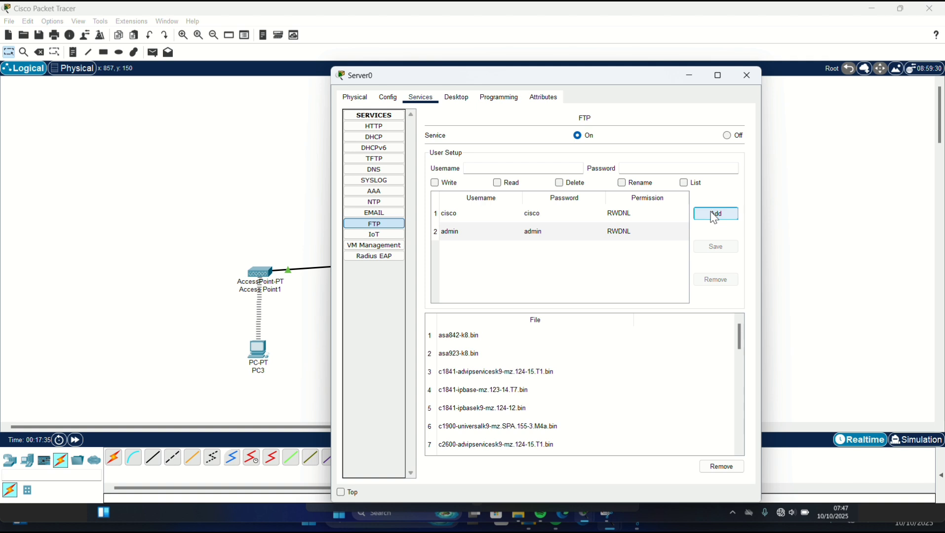
pyautogui.click(414, 20)
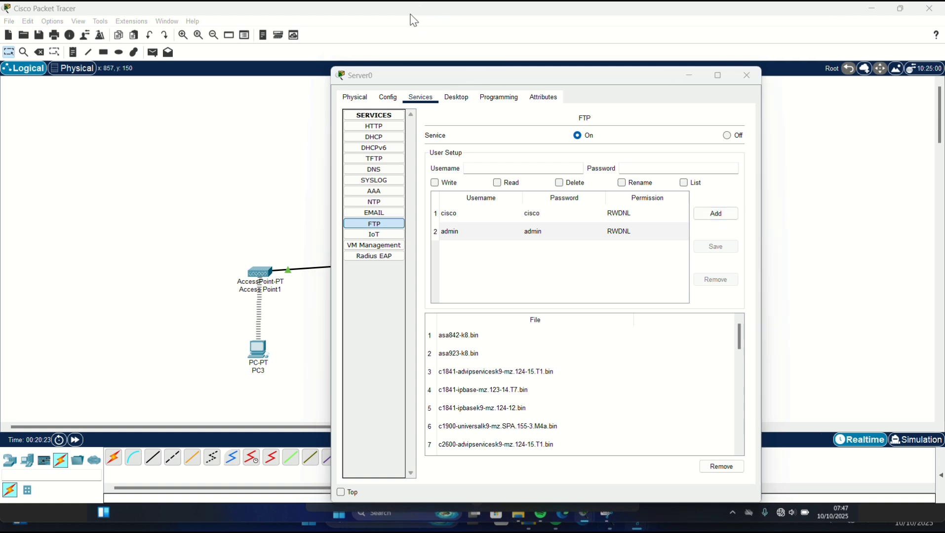
pyautogui.click(689, 76)
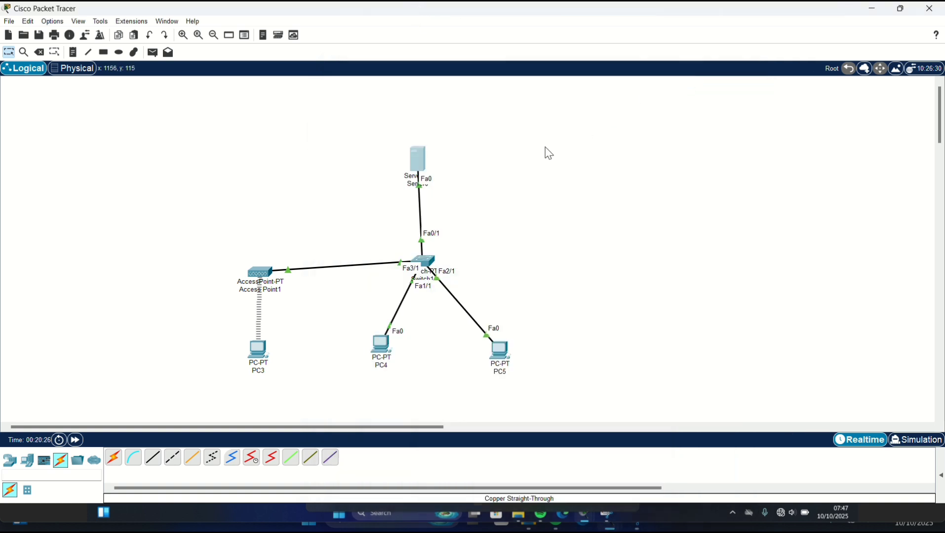
# - Check Server0's FTP service settings and bring up its command prompt
pyautogui.click(414, 167)
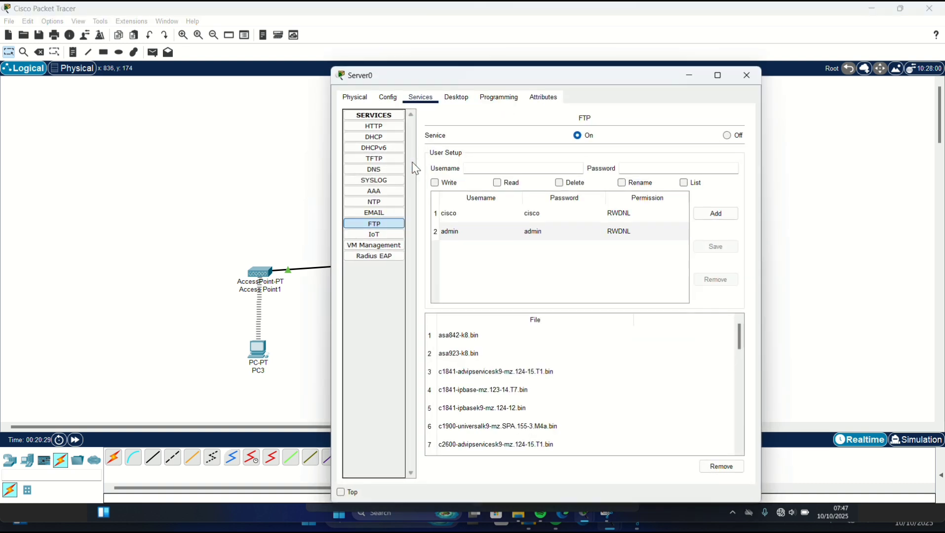
pyautogui.click(447, 96)
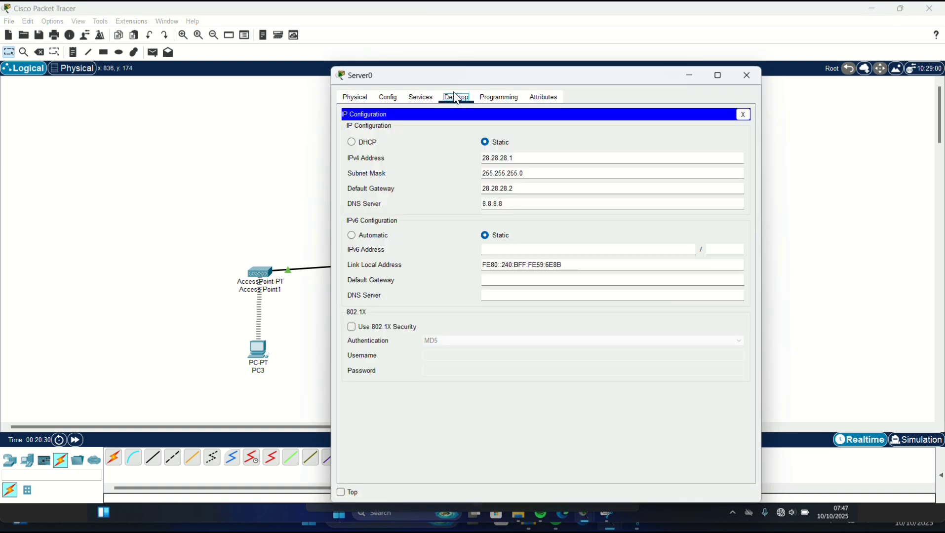
pyautogui.click(416, 100)
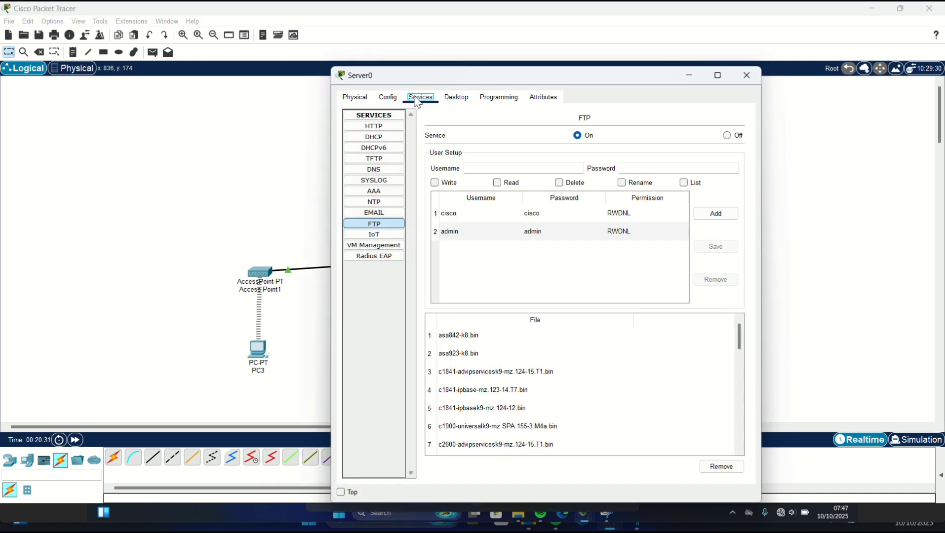
pyautogui.click(450, 98)
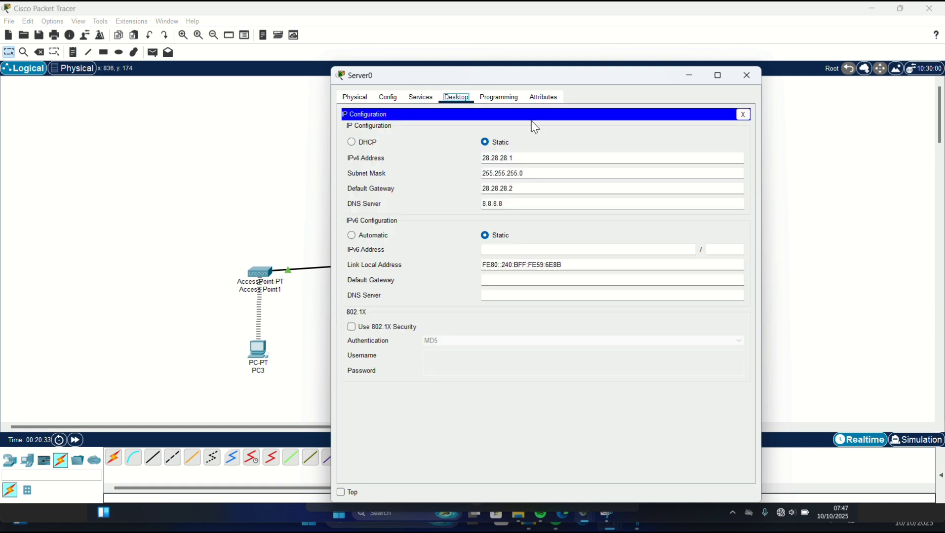
pyautogui.click(743, 114)
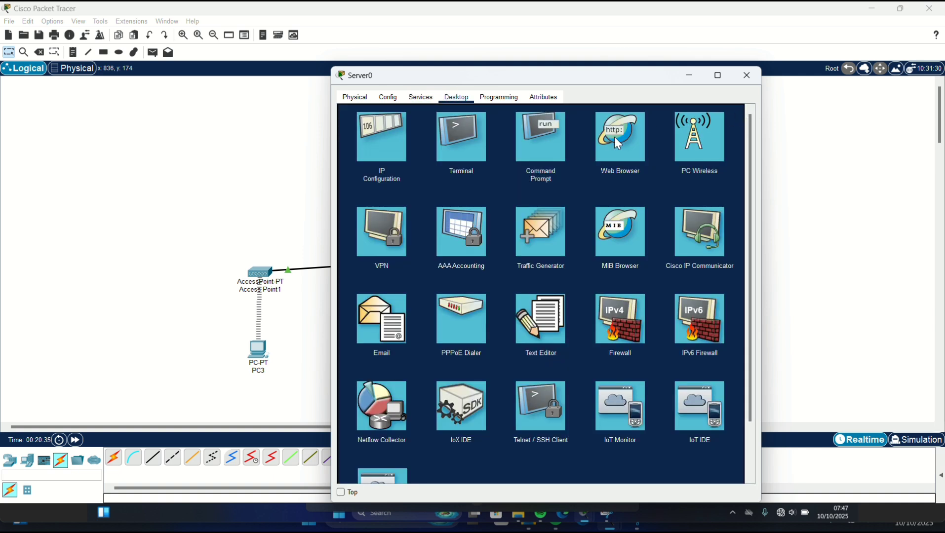
pyautogui.click(544, 152)
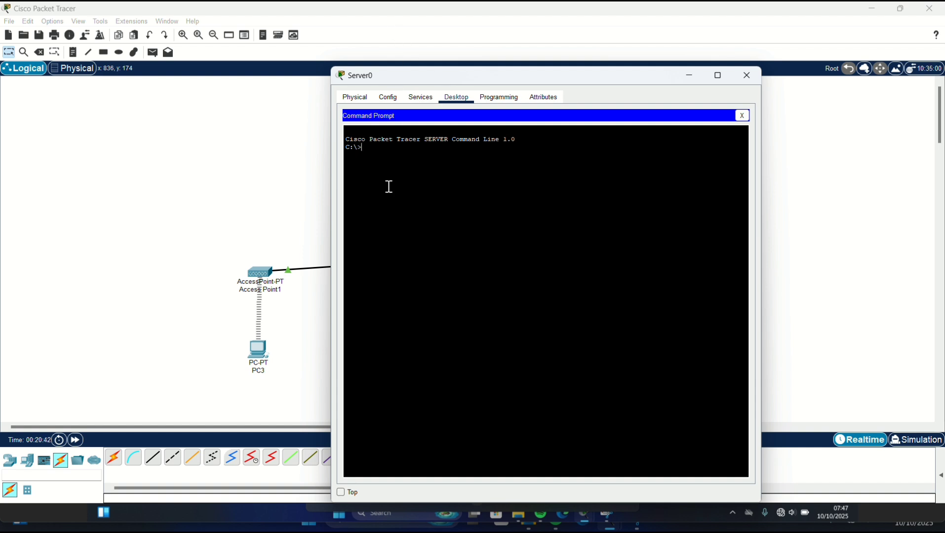
# - Connect with ftp 28.28.28.1, log in with the FTP username, and list files with dir
pyautogui.write('ftp 28.28.28.2')
pyautogui.press('BackSpace')
pyautogui.write('1')
pyautogui.press('Return')
pyautogui.write('ad')
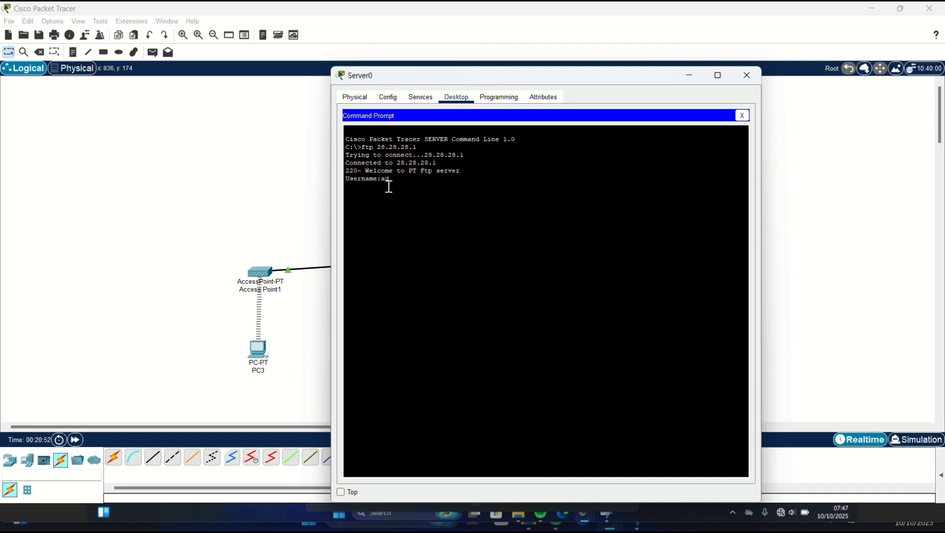
pyautogui.write('min')
pyautogui.press('Return')
pyautogui.press('Return')
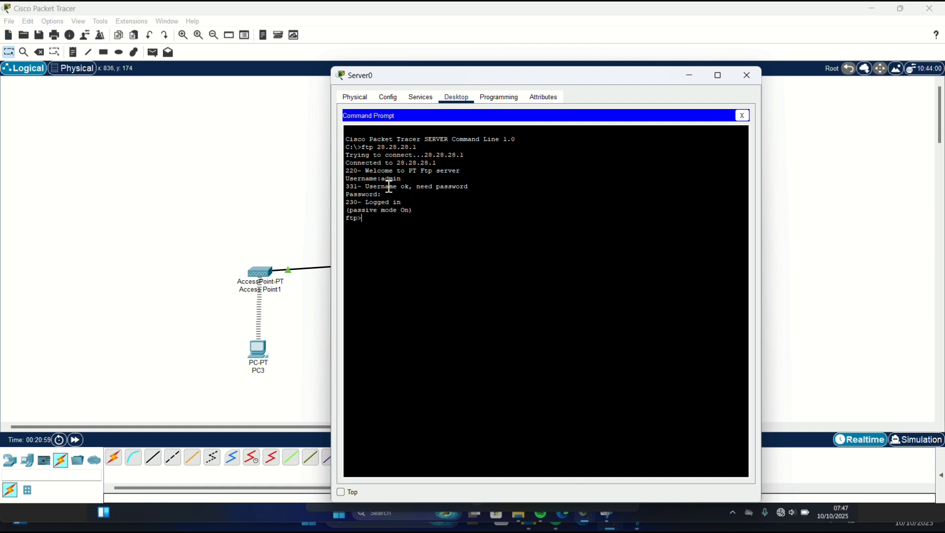
pyautogui.write('dir')
pyautogui.press('Return')
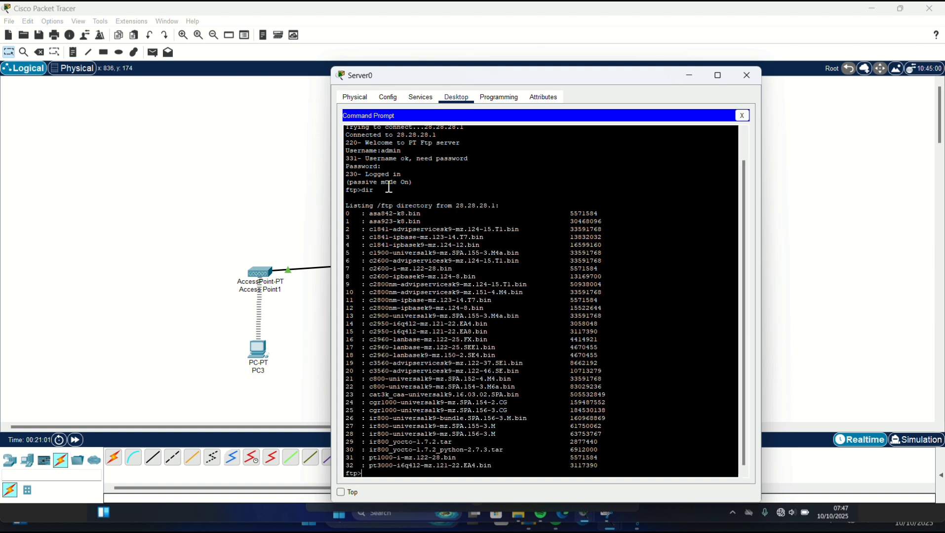
# - Write 'tes' in Server0's text editor and save it as '123 tes.txt'
pyautogui.click(402, 21)
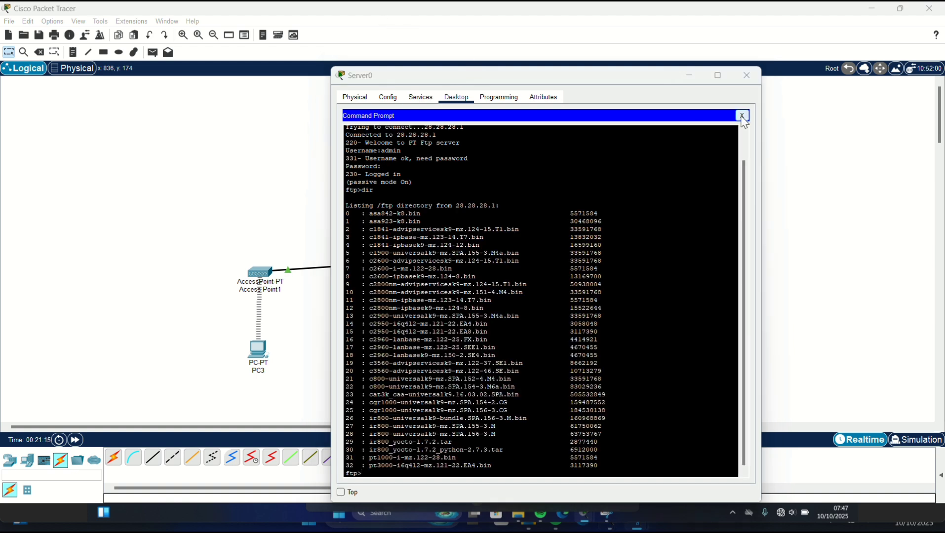
pyautogui.click(741, 116)
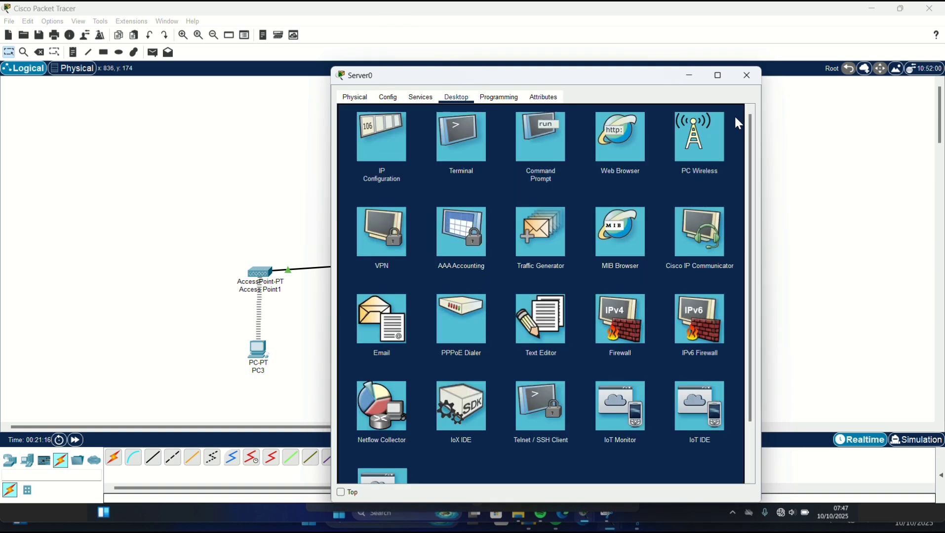
pyautogui.click(536, 337)
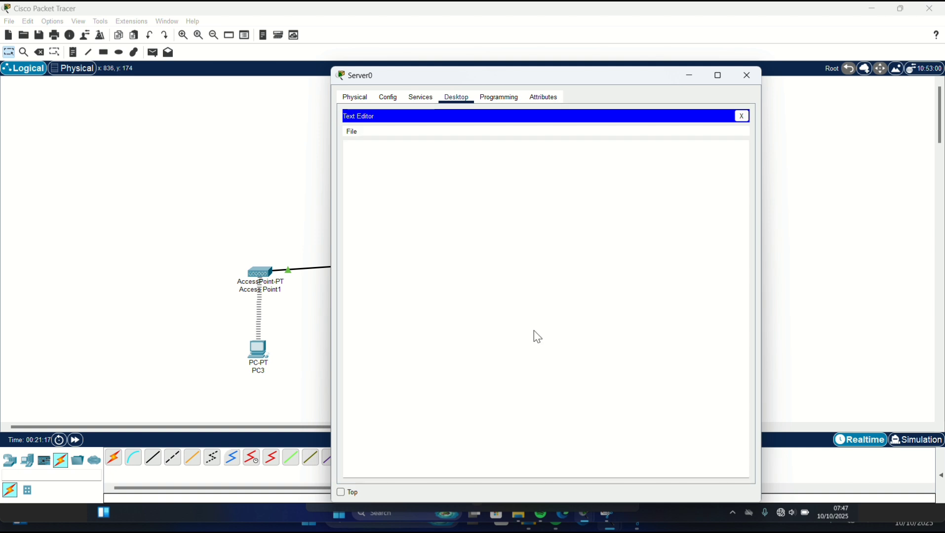
pyautogui.write('tes')
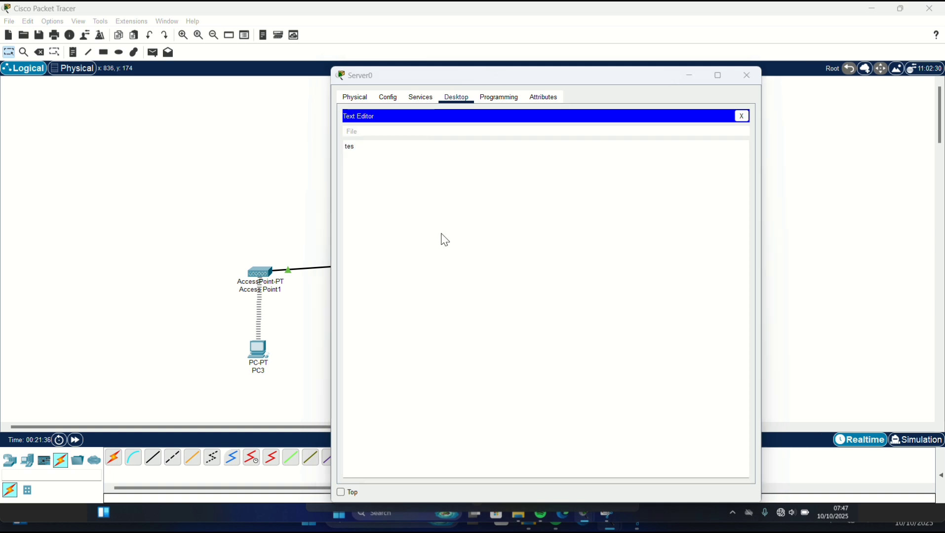
pyautogui.hotkey('ctrl', 's')
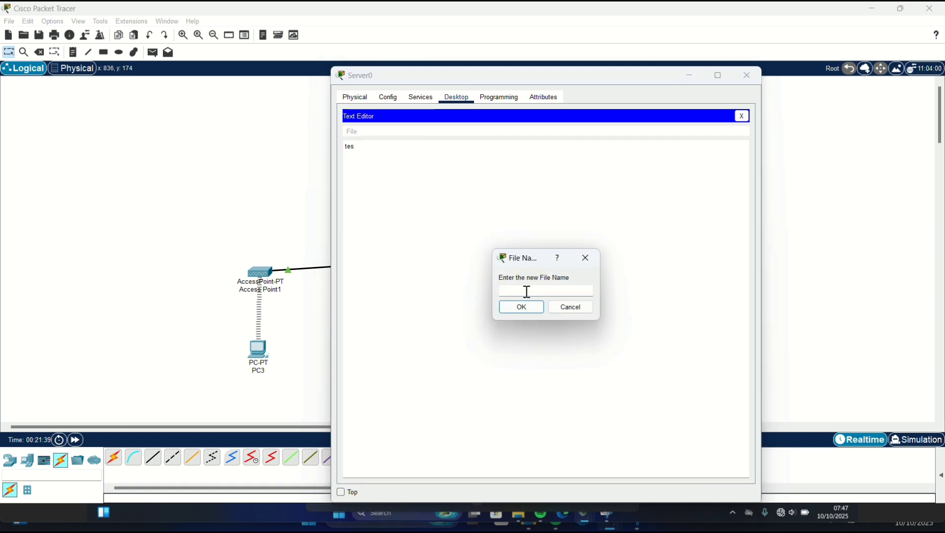
pyautogui.write('123 tes.txt')
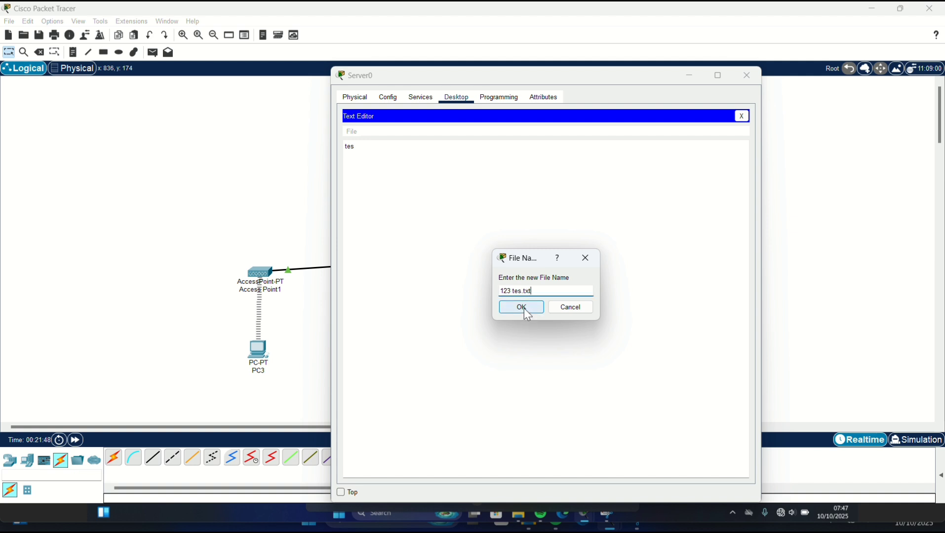
pyautogui.click(525, 310)
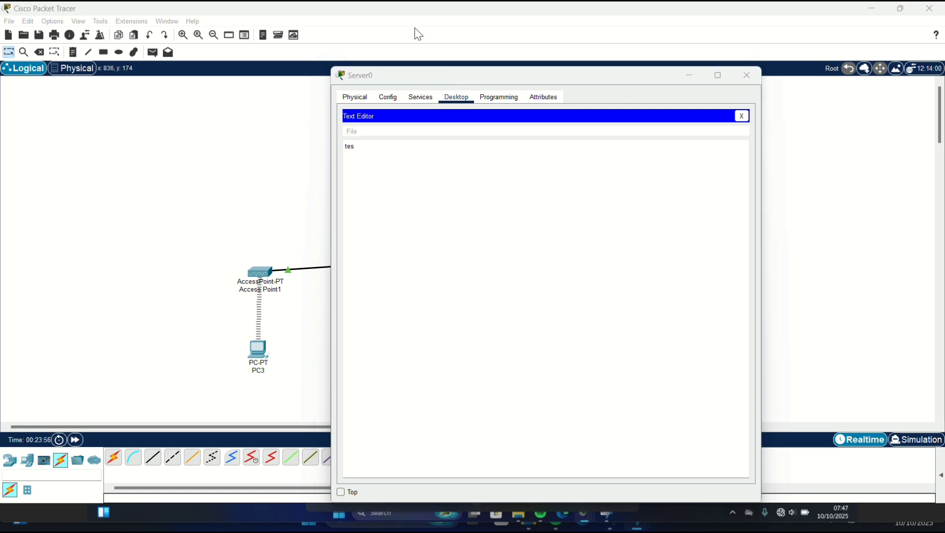
# - Back in the FTP session, attempt uploads with 'put 123.tx' and 'put 123 tes.txt'
pyautogui.click(742, 117)
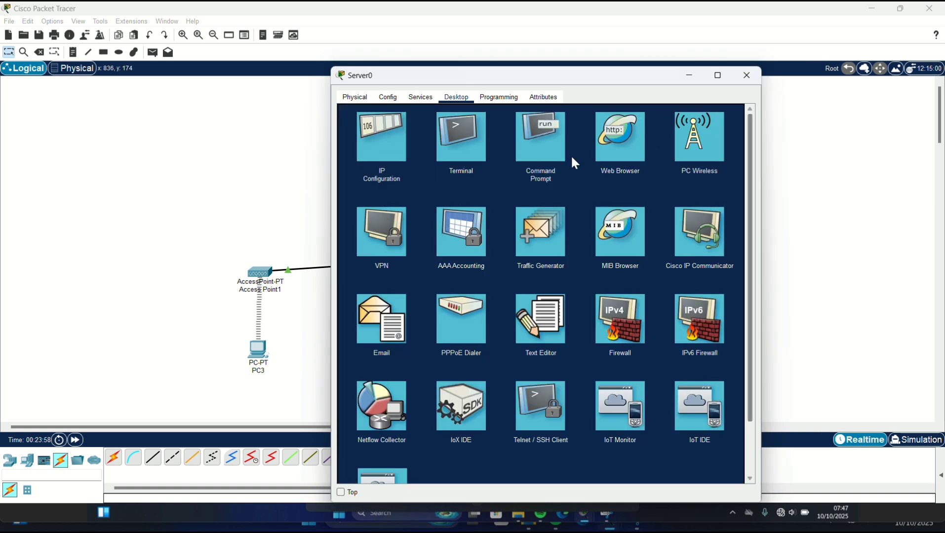
pyautogui.click(543, 133)
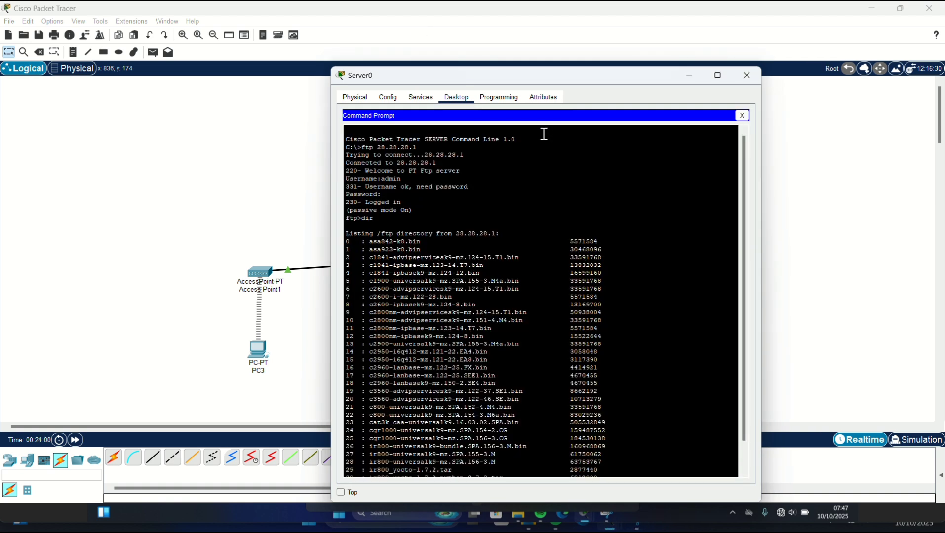
pyautogui.scroll(-2, 567, 266)
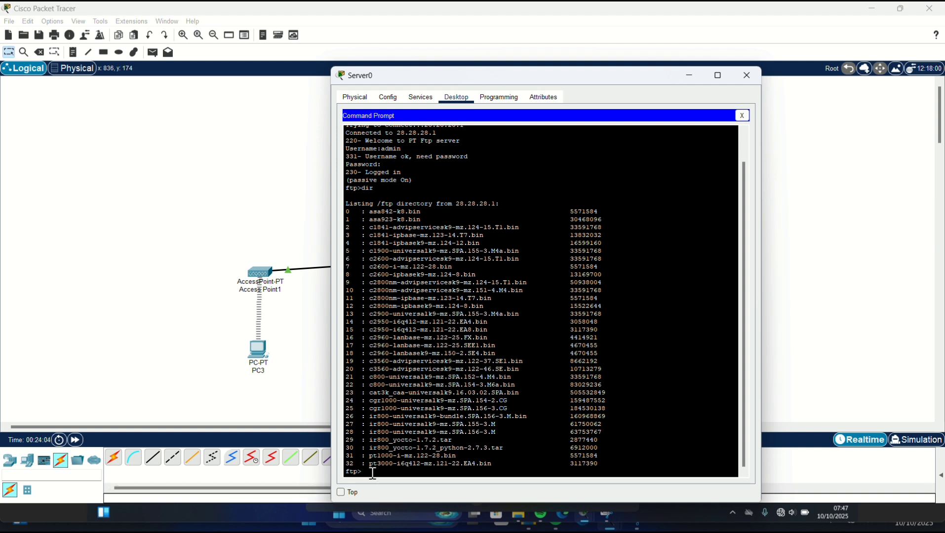
pyautogui.write('put 123.txt')
pyautogui.press('Return')
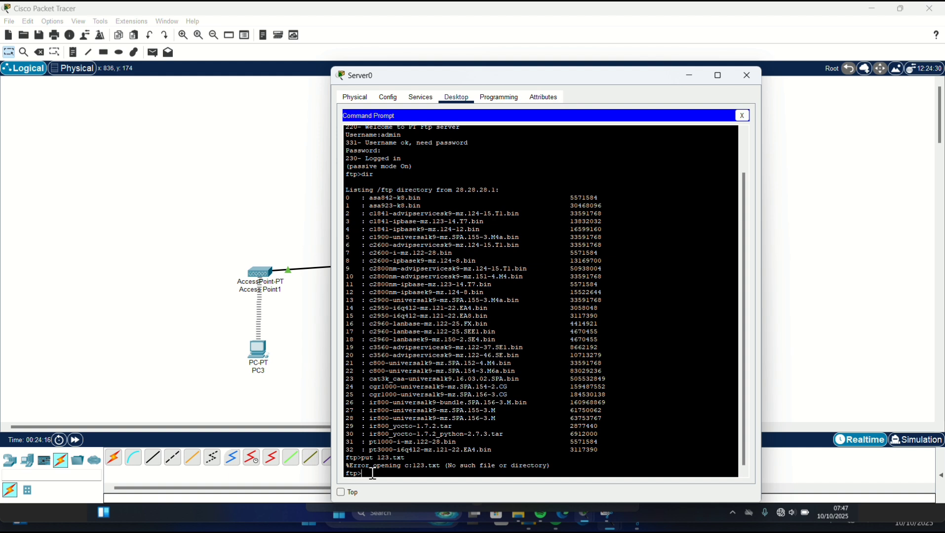
pyautogui.write('put 123 tes.txt')
pyautogui.press('Return')
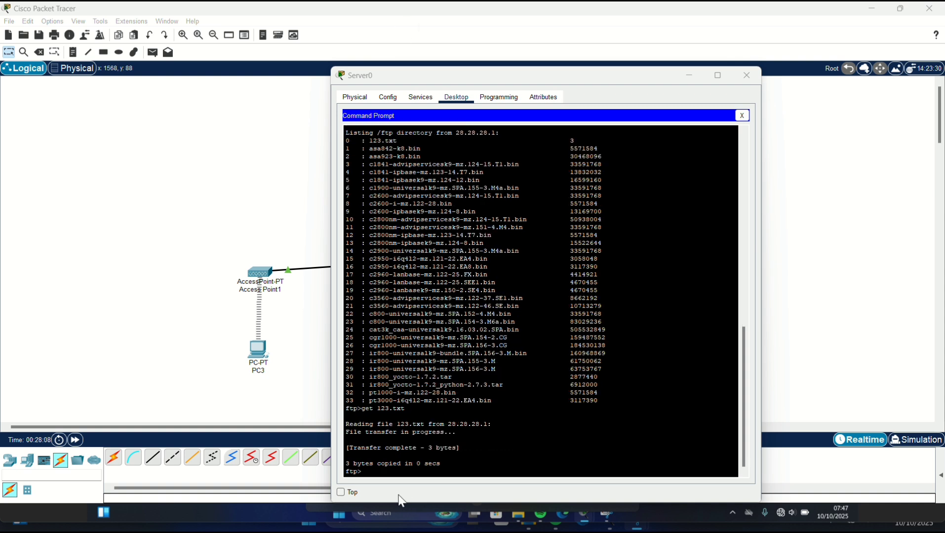
# - Upload 123.txt with put, confirm it with dir, then retrieve it with get 123.txt
pyautogui.click(371, 472)
pyautogui.write('pu')
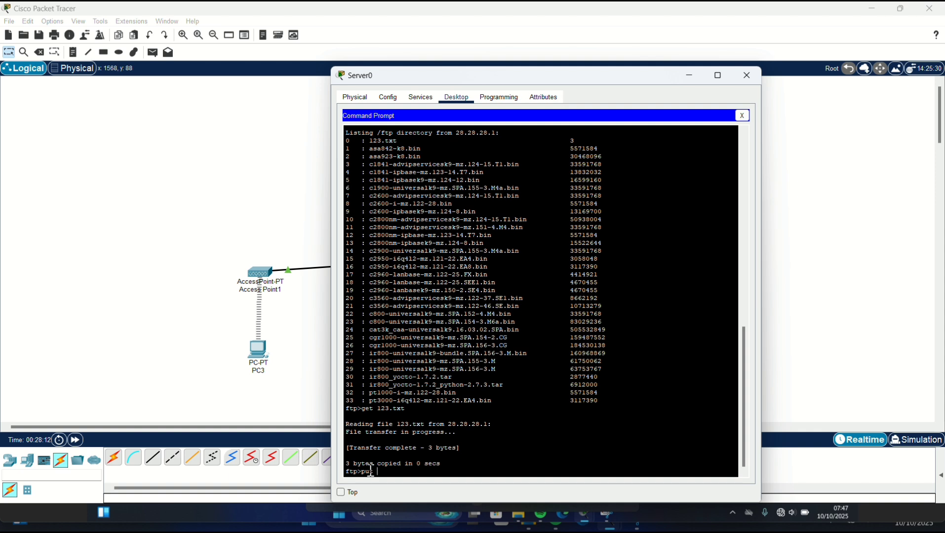
pyautogui.write('t 123.txt')
pyautogui.press('Return')
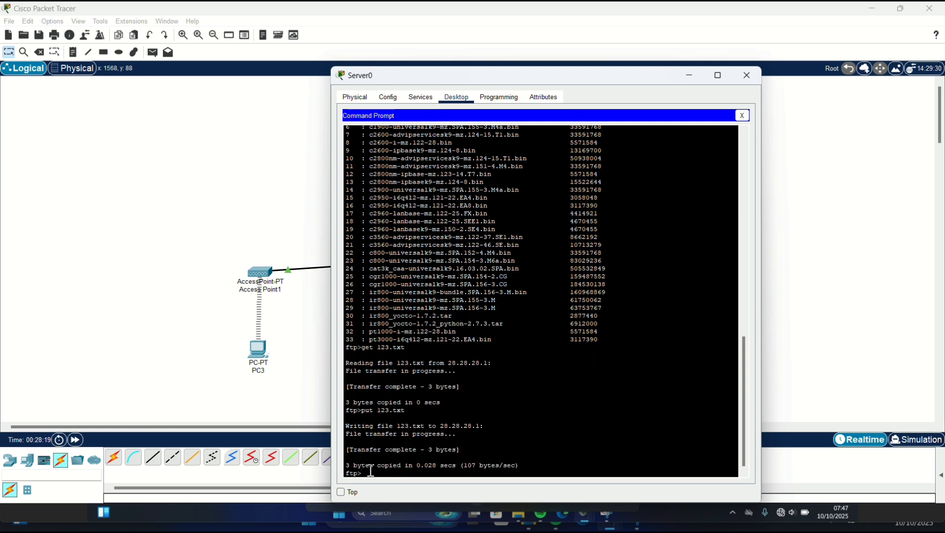
pyautogui.write('dir')
pyautogui.press('Return')
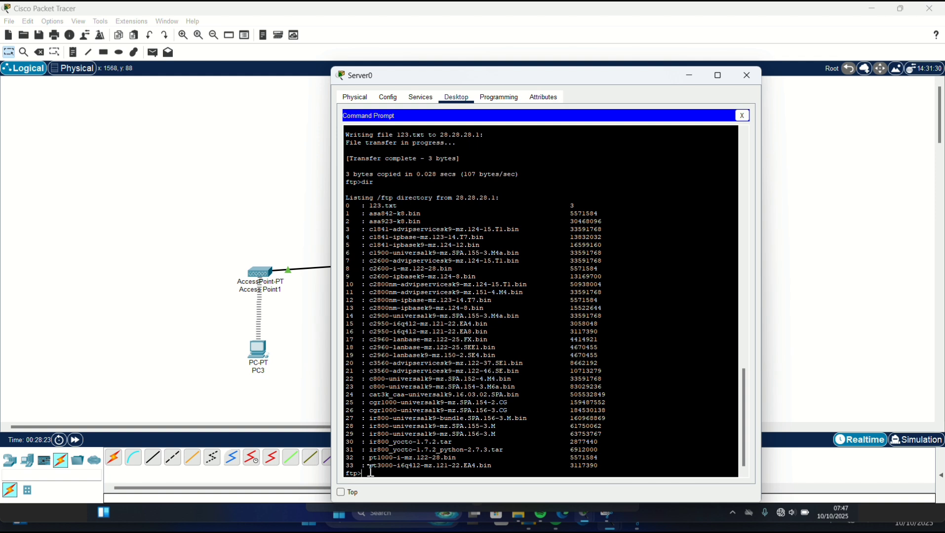
pyautogui.write('get 123.txt')
pyautogui.press('Return')
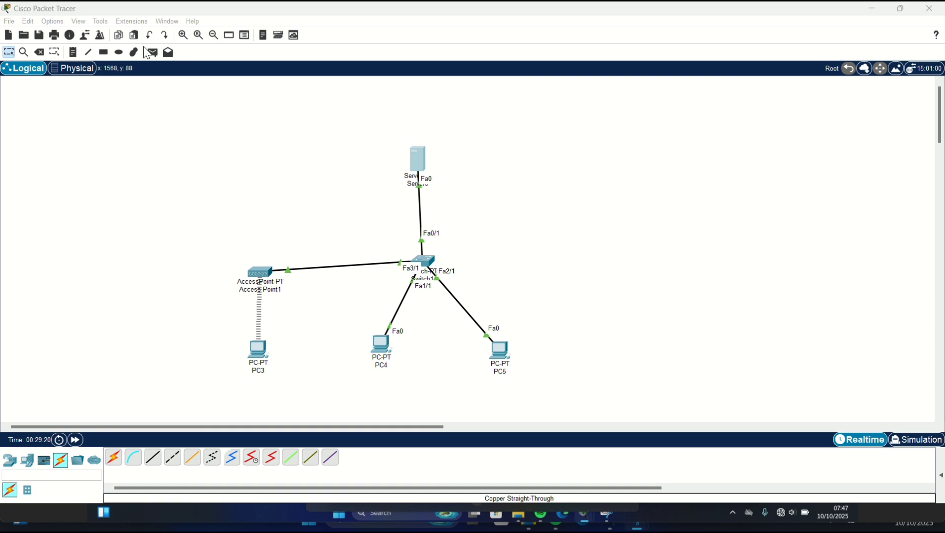
# - Add a simple ICMP ping from PC3 to Server0 and expand the PDU list
pyautogui.click(152, 52)
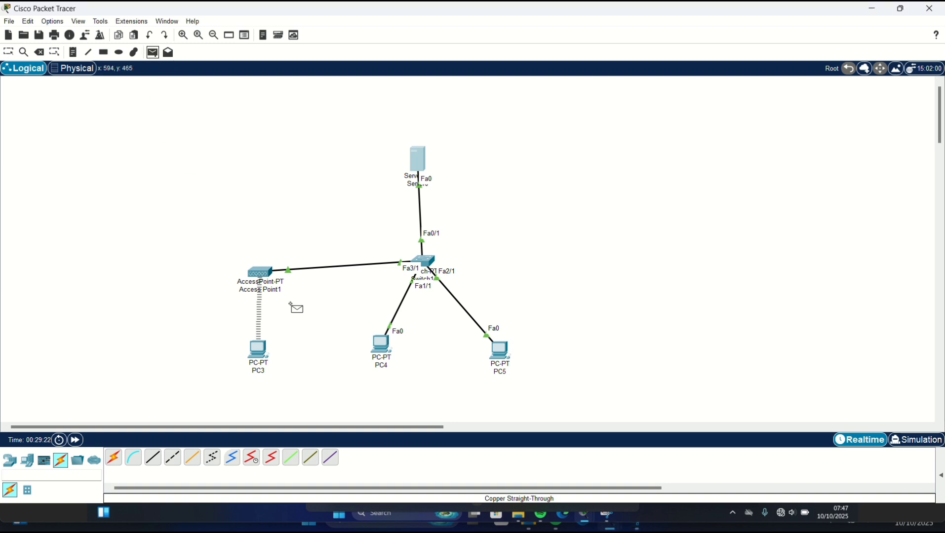
pyautogui.click(258, 348)
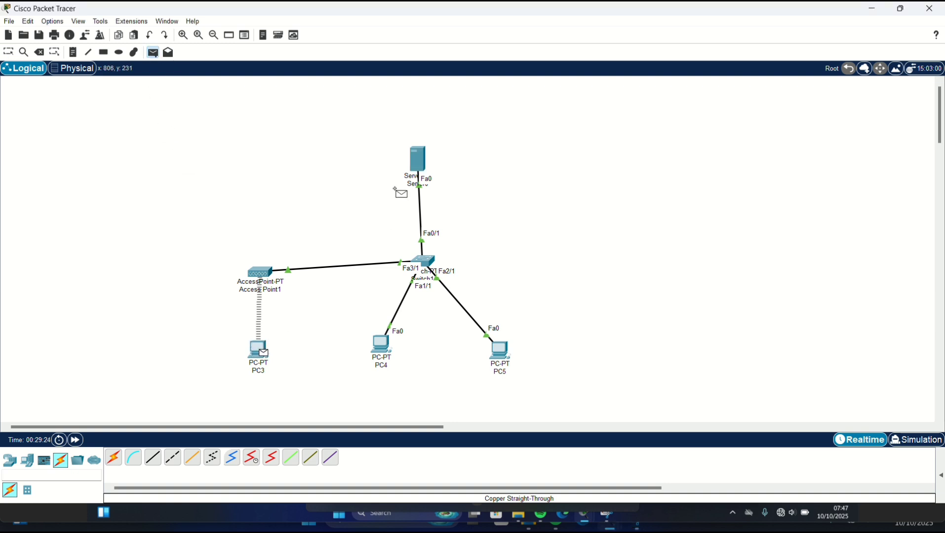
pyautogui.click(414, 165)
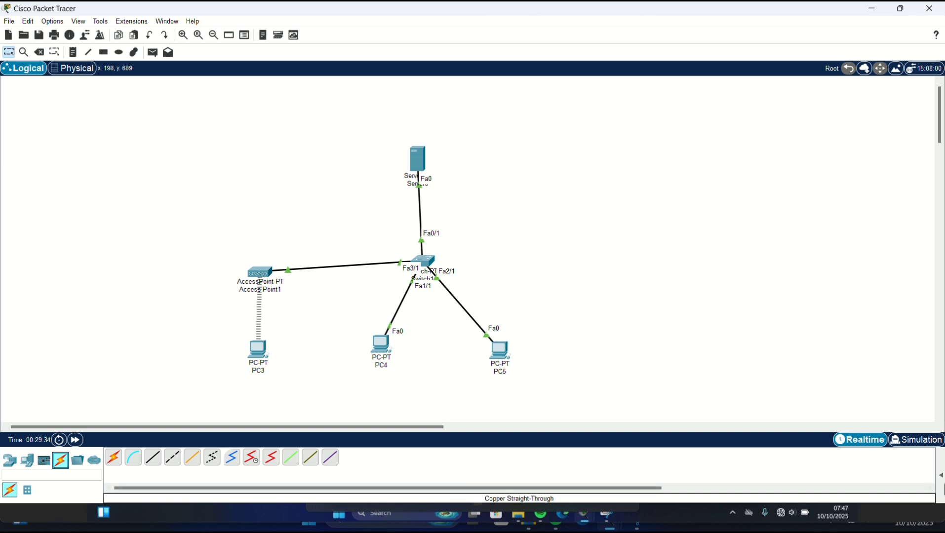
pyautogui.click(936, 469)
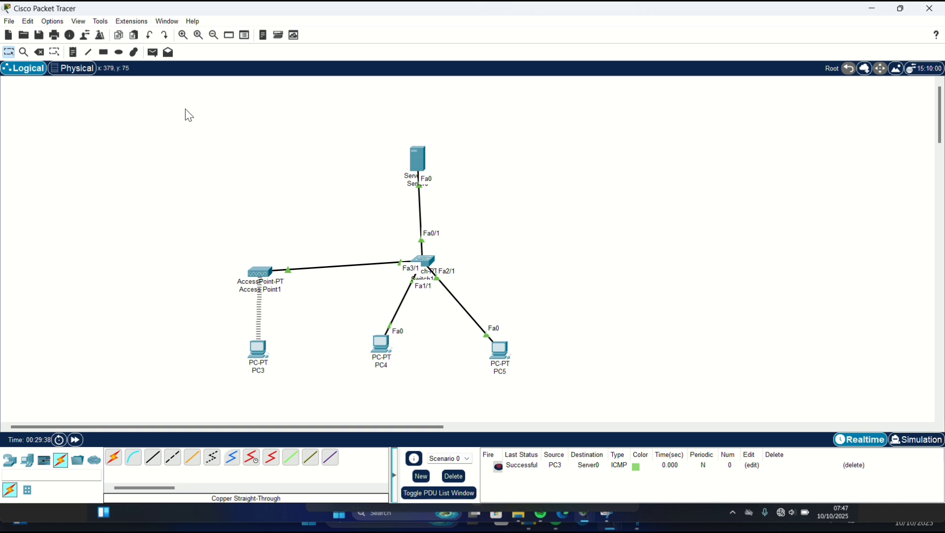
# - Add further simple pings ending at Server0, including one from PC5
pyautogui.click(149, 54)
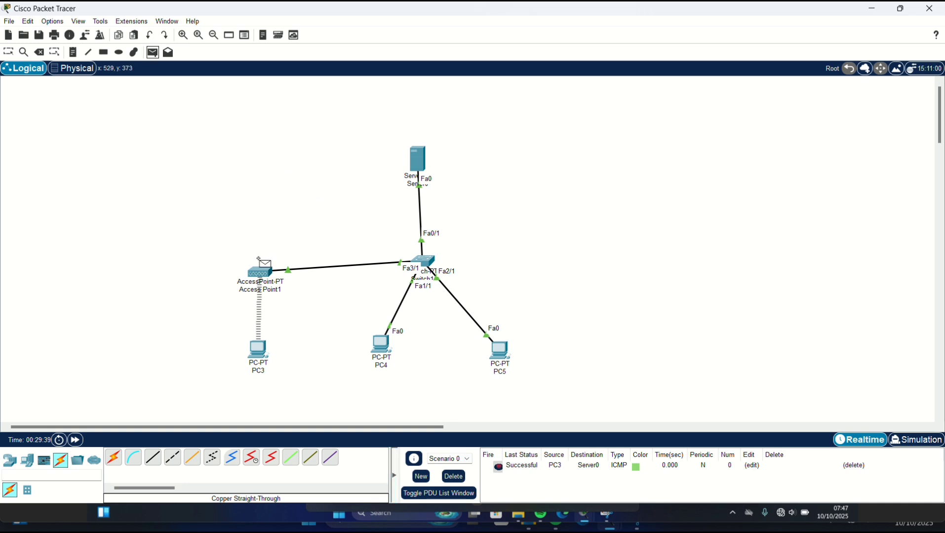
pyautogui.click(378, 337)
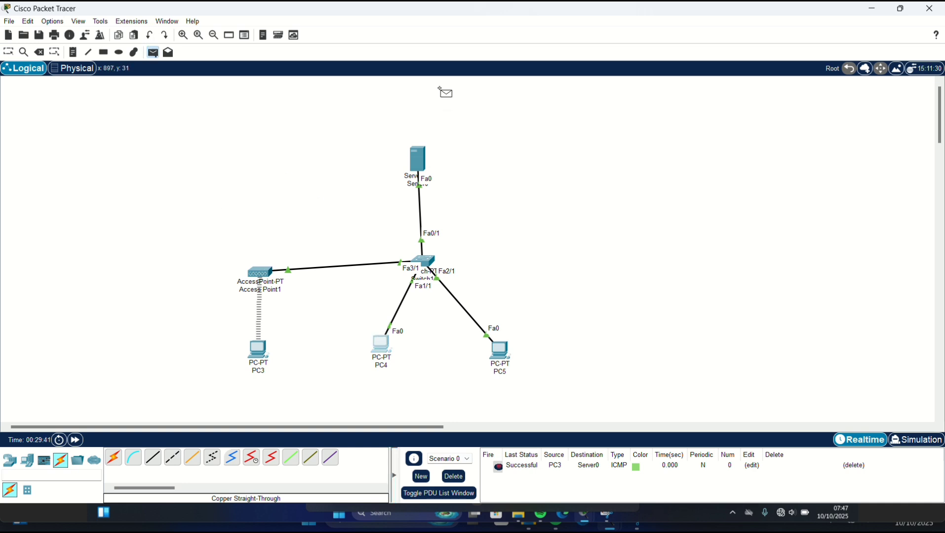
pyautogui.click(410, 162)
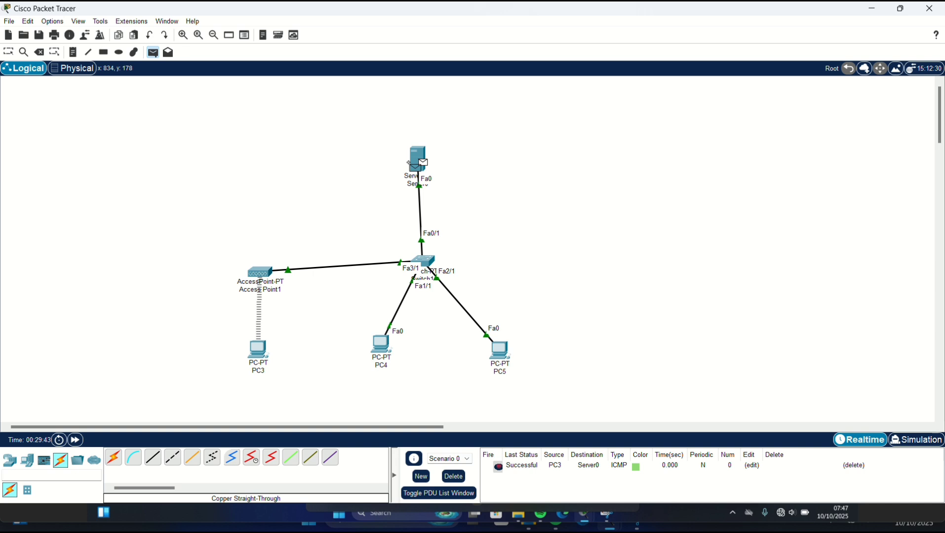
pyautogui.click(409, 162)
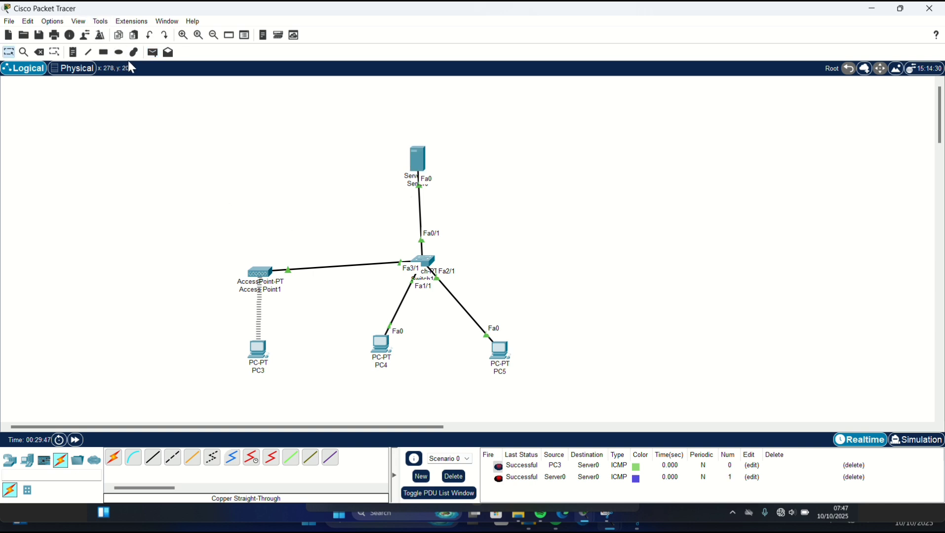
pyautogui.click(150, 54)
pyautogui.click(494, 349)
pyautogui.click(418, 159)
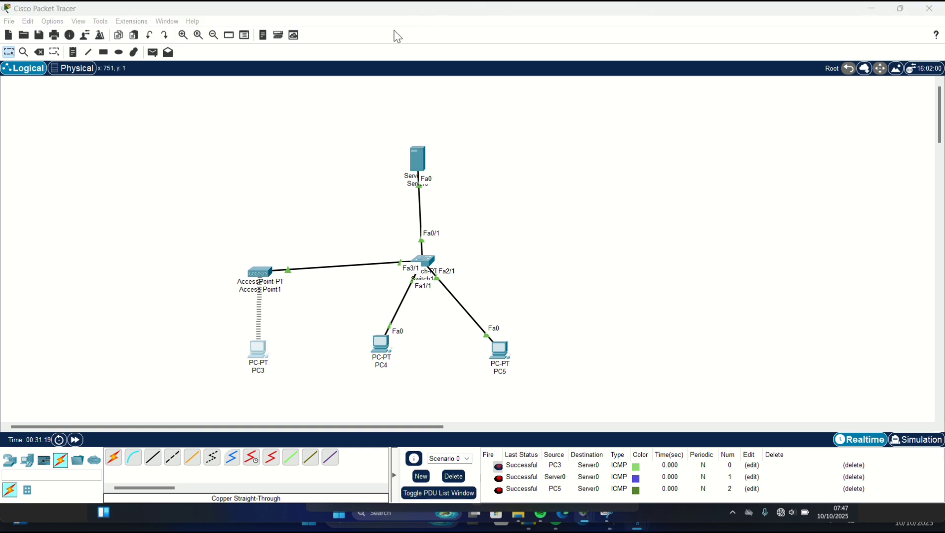
# - On PC3's command prompt, run dir (only sampleFile.txt) and begin the ftp command to 28.28.28.1
pyautogui.click(259, 354)
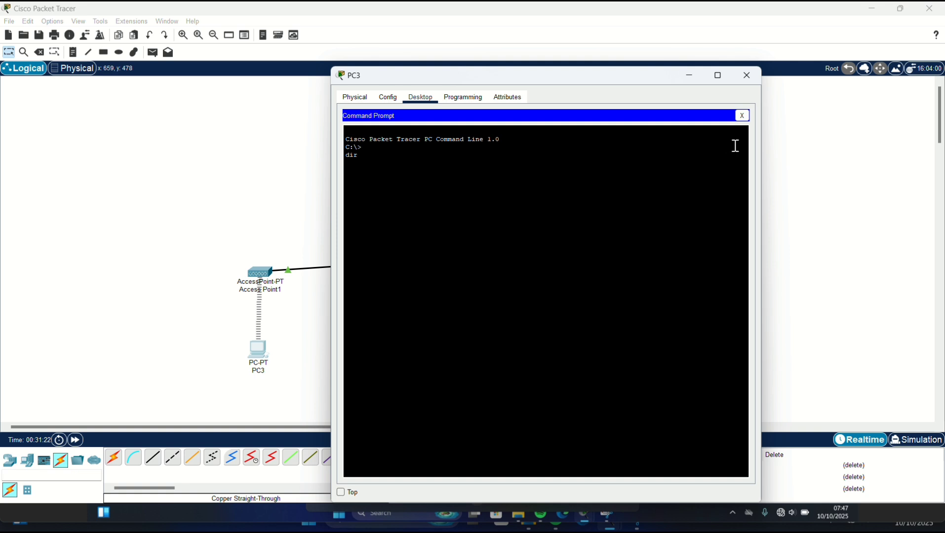
pyautogui.click(742, 115)
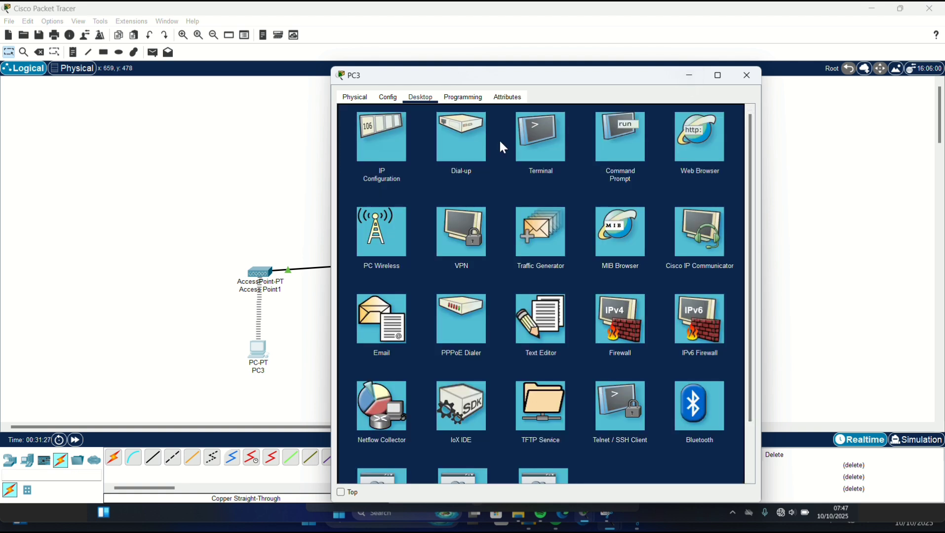
pyautogui.click(628, 156)
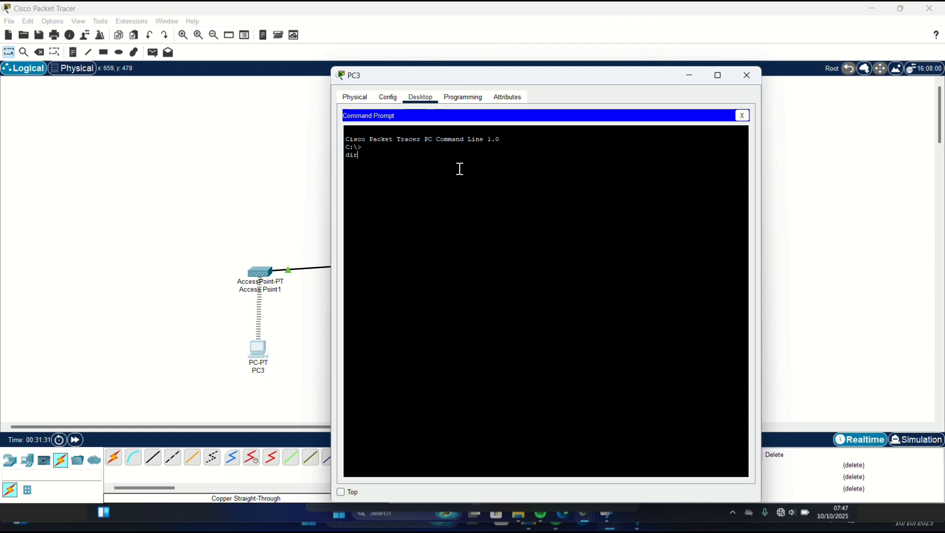
pyautogui.write('dir')
pyautogui.press('Return')
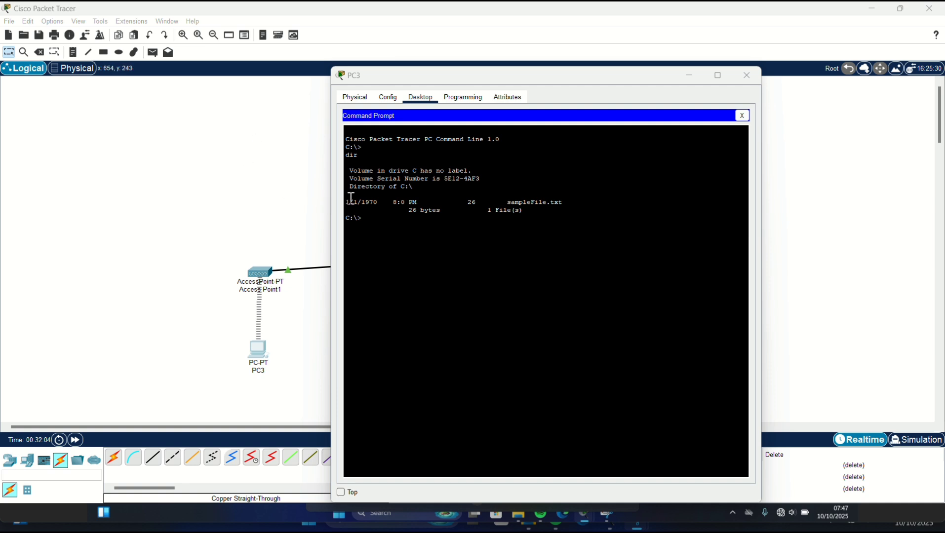
pyautogui.click(370, 221)
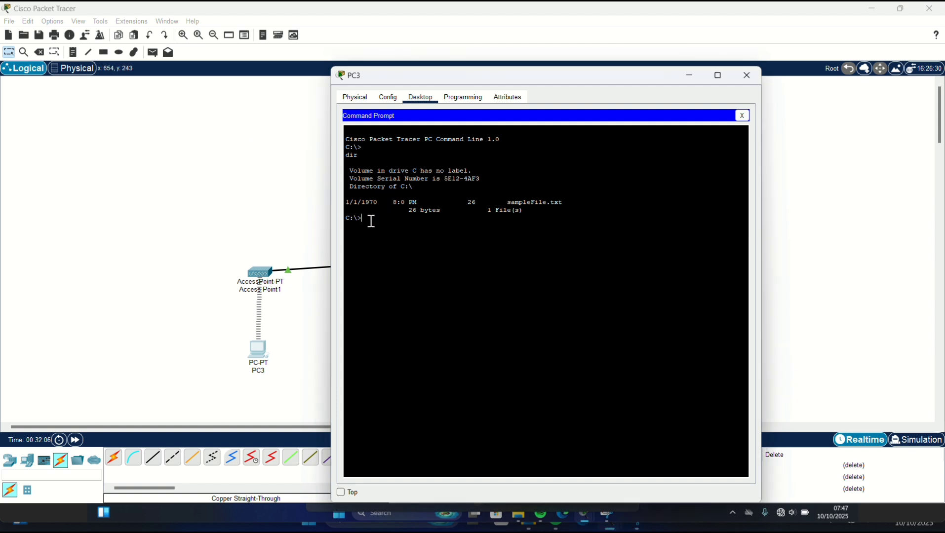
pyautogui.write('ftp 28.28.28.1')
# - Connect PC3 to the FTP server at 28.28.28.1 and log in with the username and password
pyautogui.press('Return')
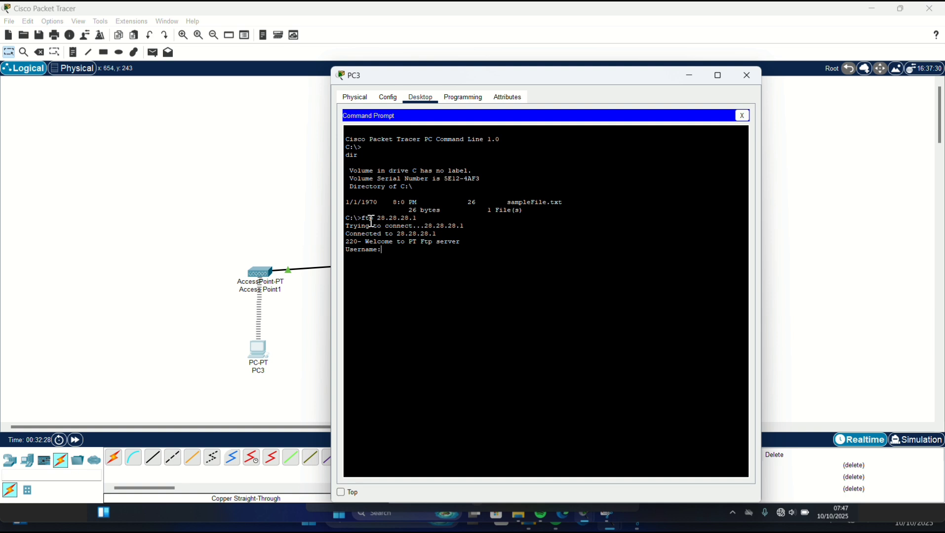
pyautogui.write('admin')
pyautogui.press('Return')
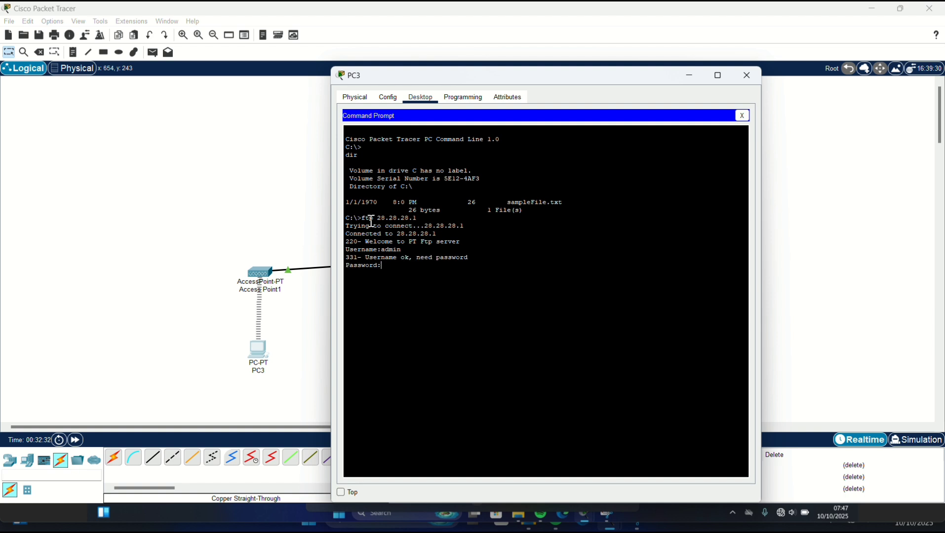
pyautogui.press('Return')
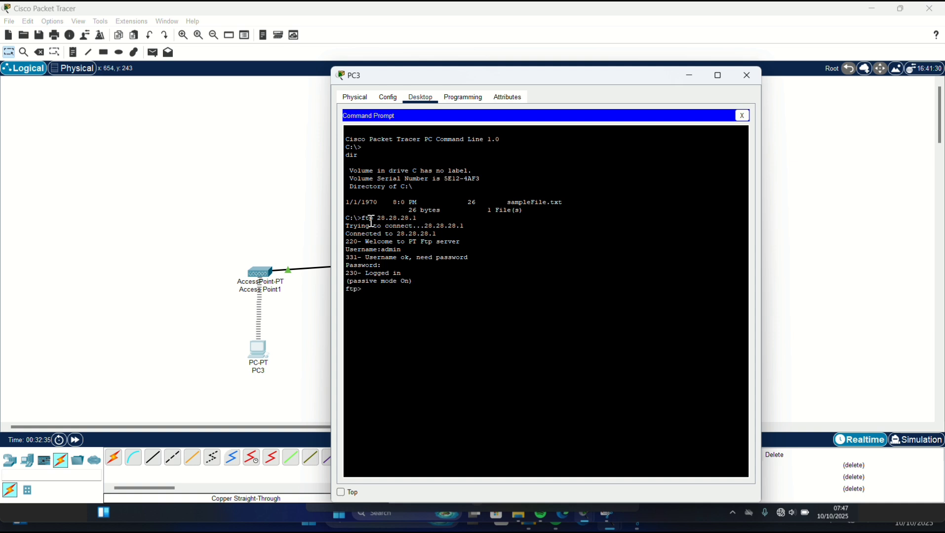
# - List the server's FTP files with dir and download 123.txt to PC3
pyautogui.click(405, 30)
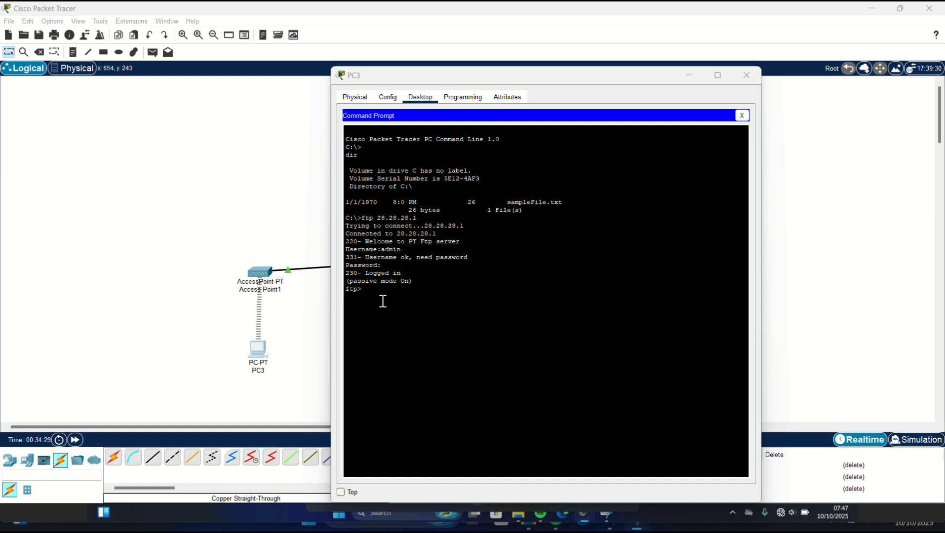
pyautogui.click(370, 292)
pyautogui.write('d')
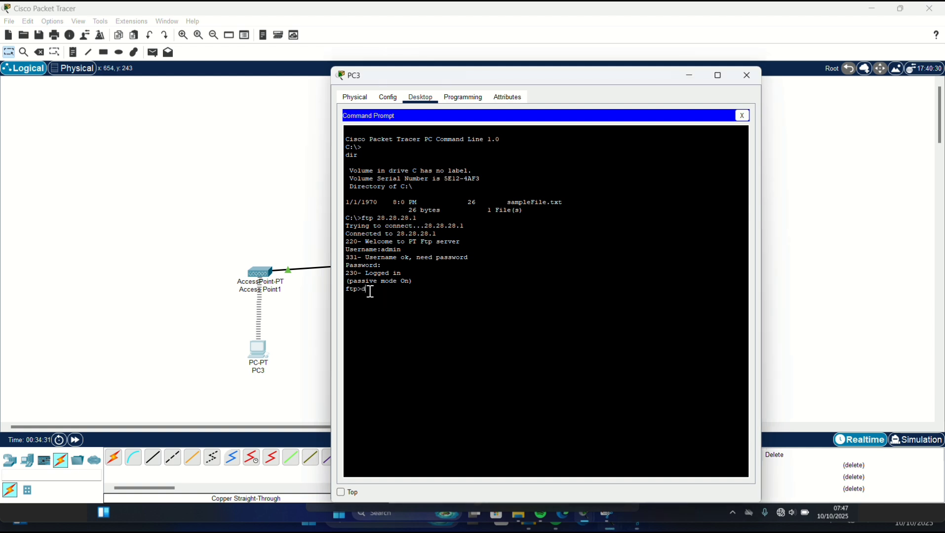
pyautogui.write('ir')
pyautogui.press('Return')
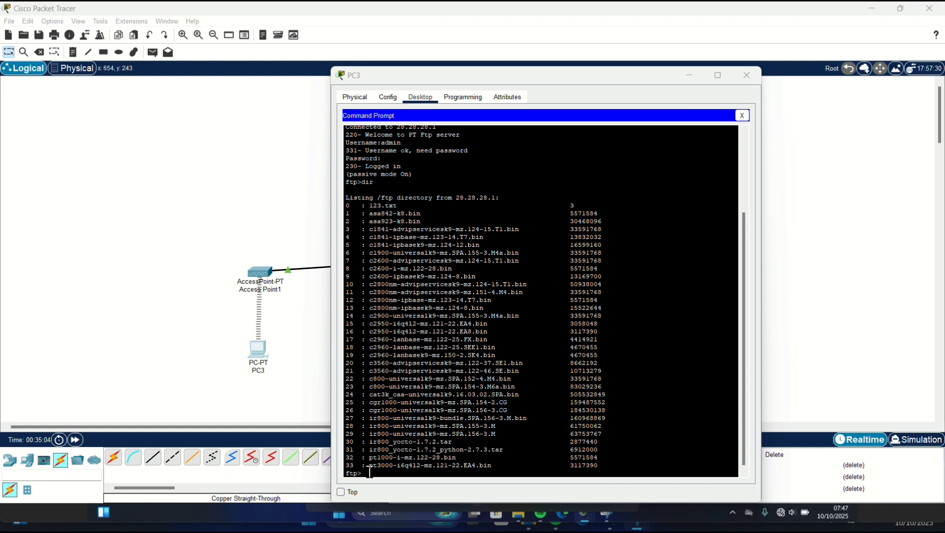
pyautogui.click(368, 474)
pyautogui.write('g')
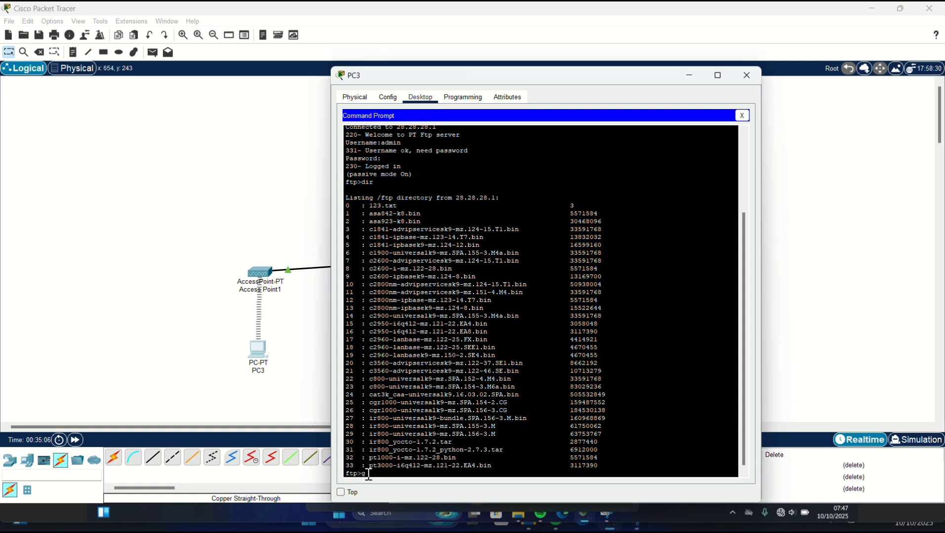
pyautogui.write('et 123.txt')
pyautogui.press('Return')
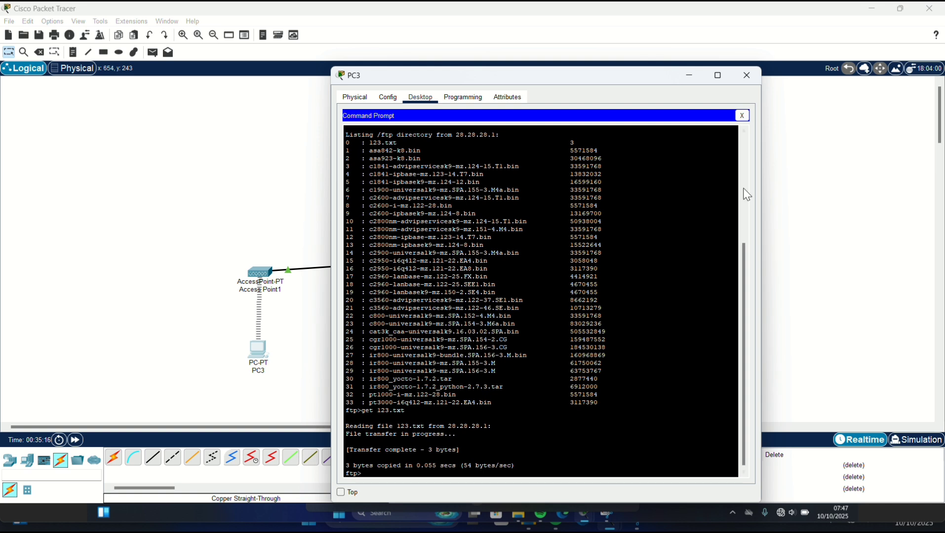
# - Open 123.txt in PC3's text editor, showing 'tes', then minimize PC3's window
pyautogui.click(741, 116)
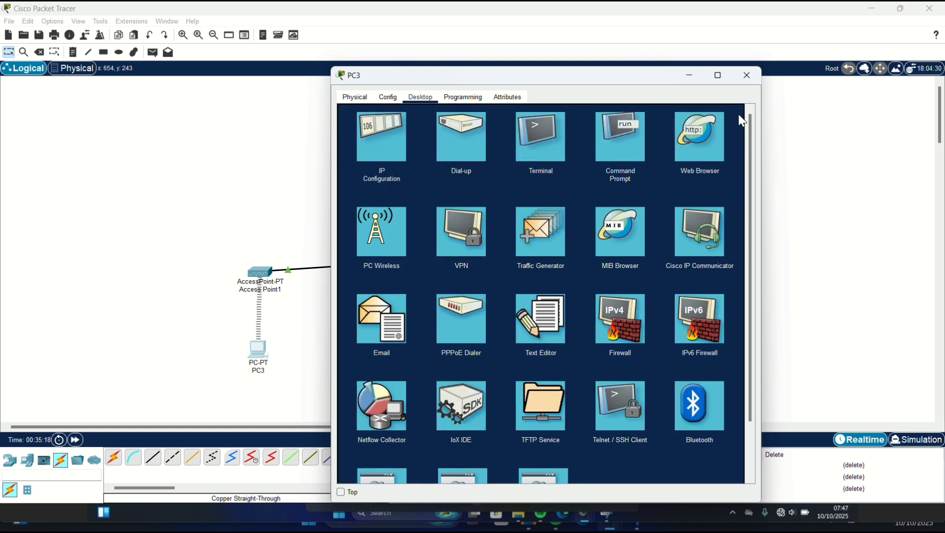
pyautogui.click(533, 318)
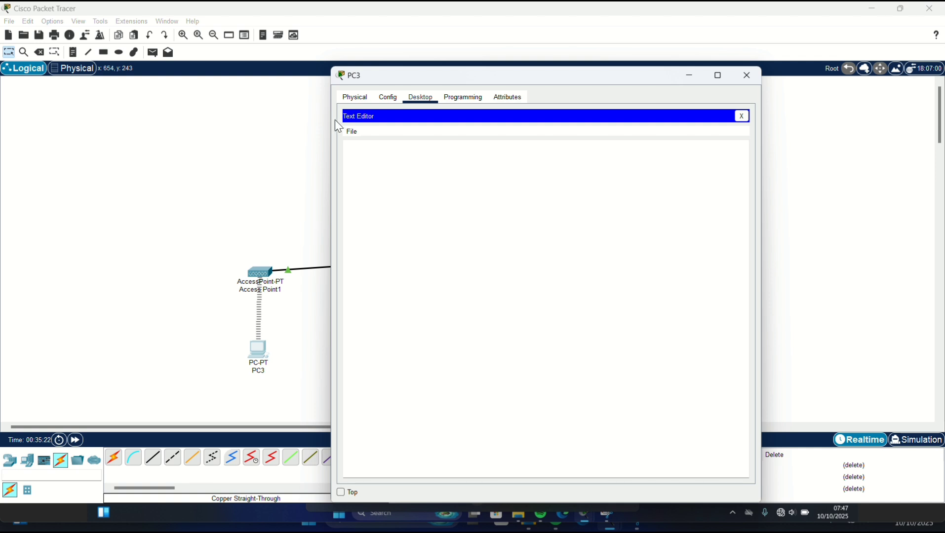
pyautogui.click(352, 131)
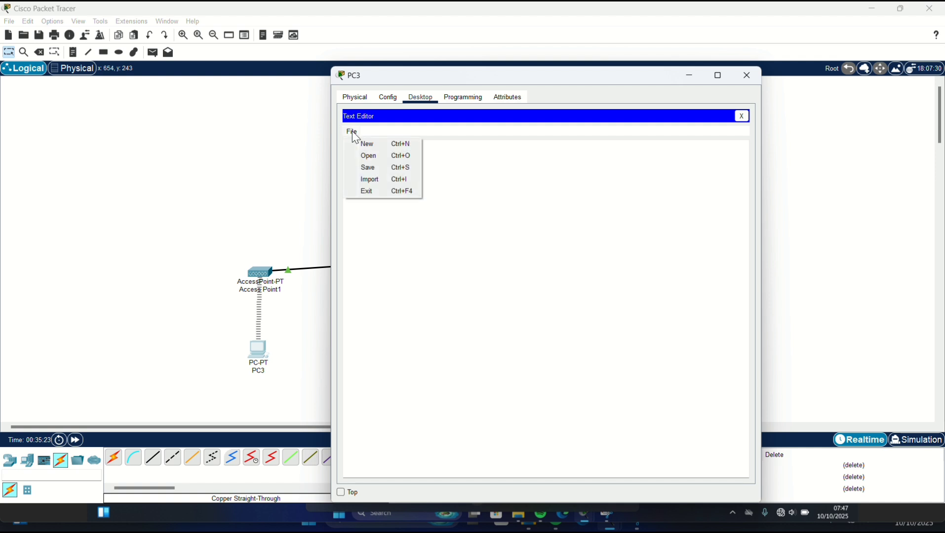
pyautogui.click(371, 156)
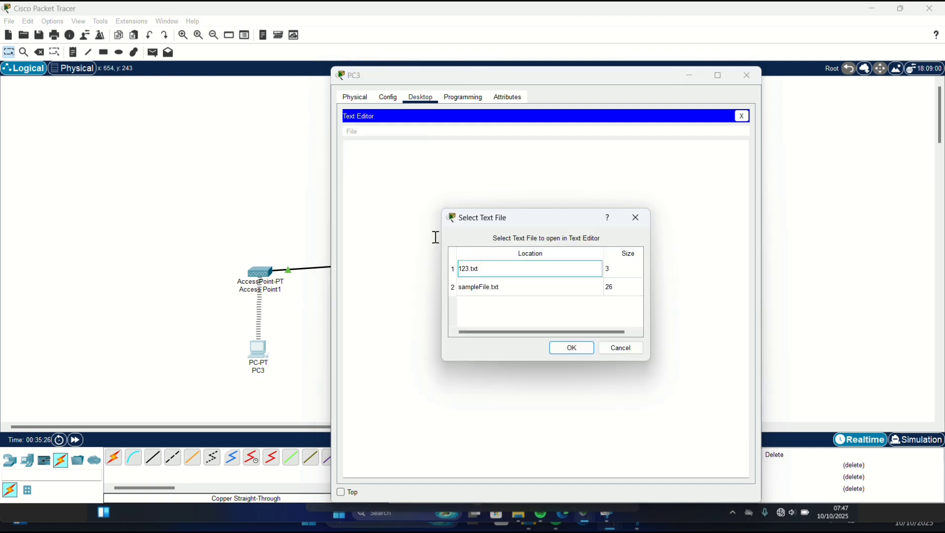
pyautogui.click(484, 269)
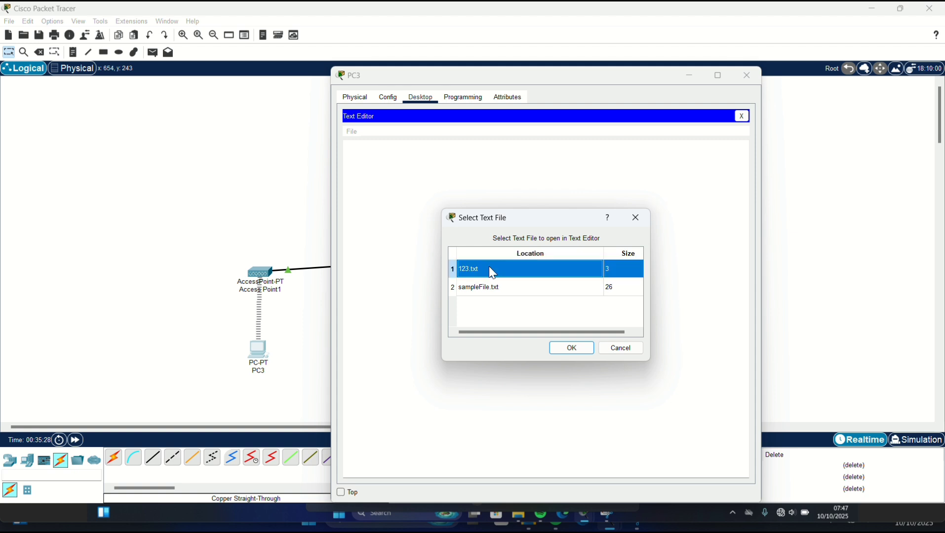
pyautogui.click(572, 348)
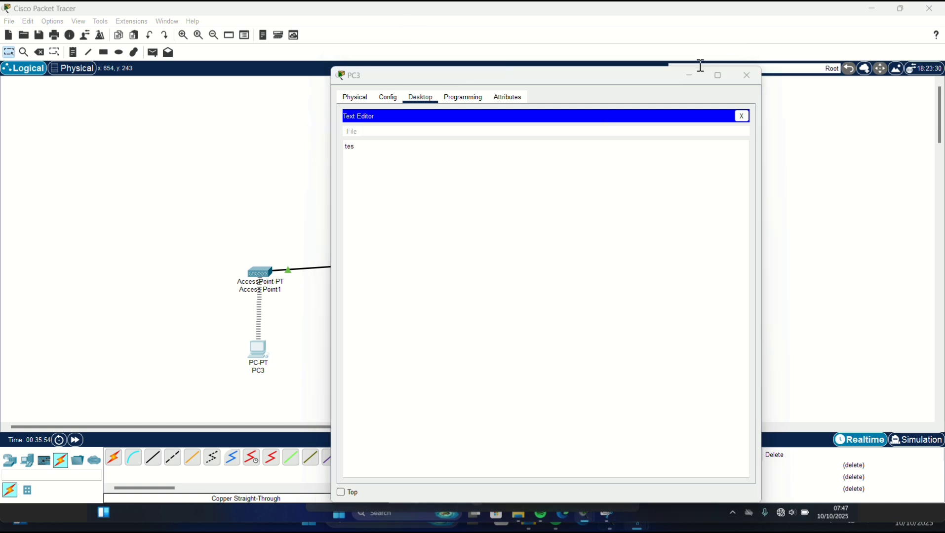
pyautogui.click(690, 79)
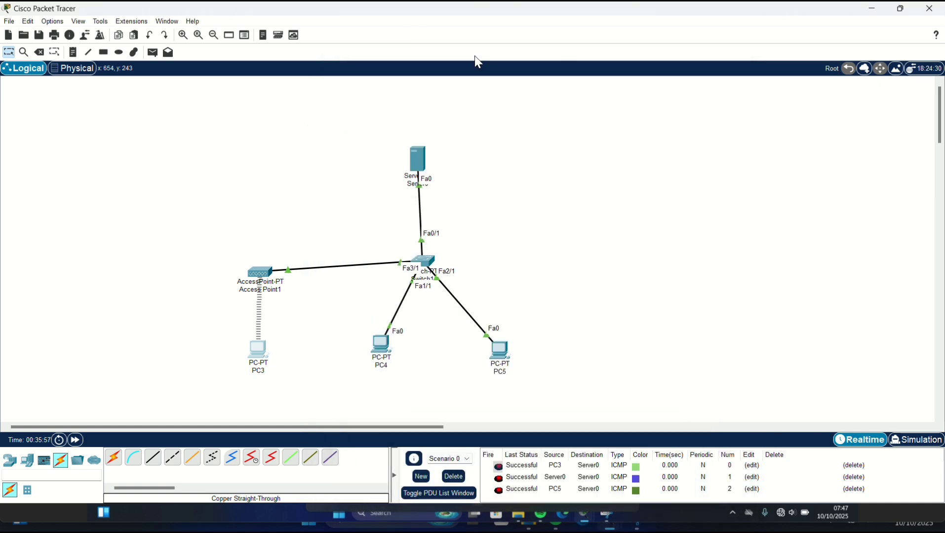